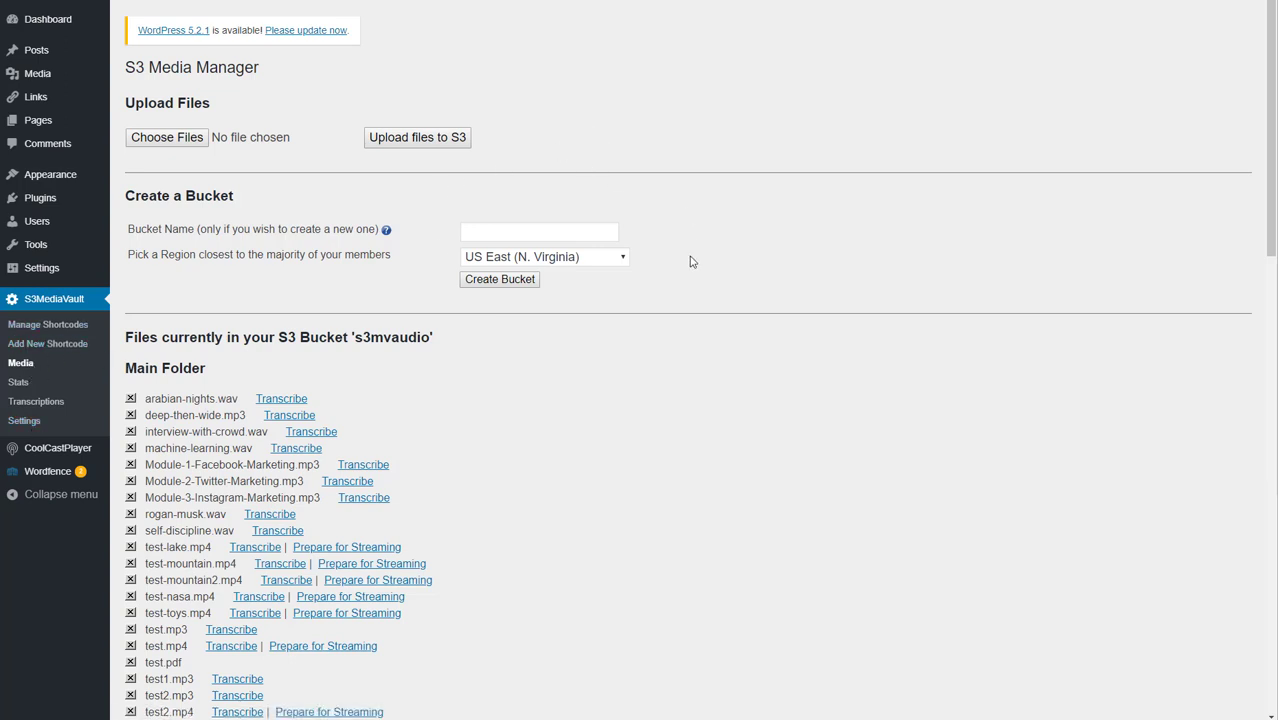
- Prepare test-nasa.mp4 from the S3 bucket's main folder for streaming
{"action": "scroll", "coordinate": [690, 262], "scroll_direction": "down", "scroll_amount": 3}
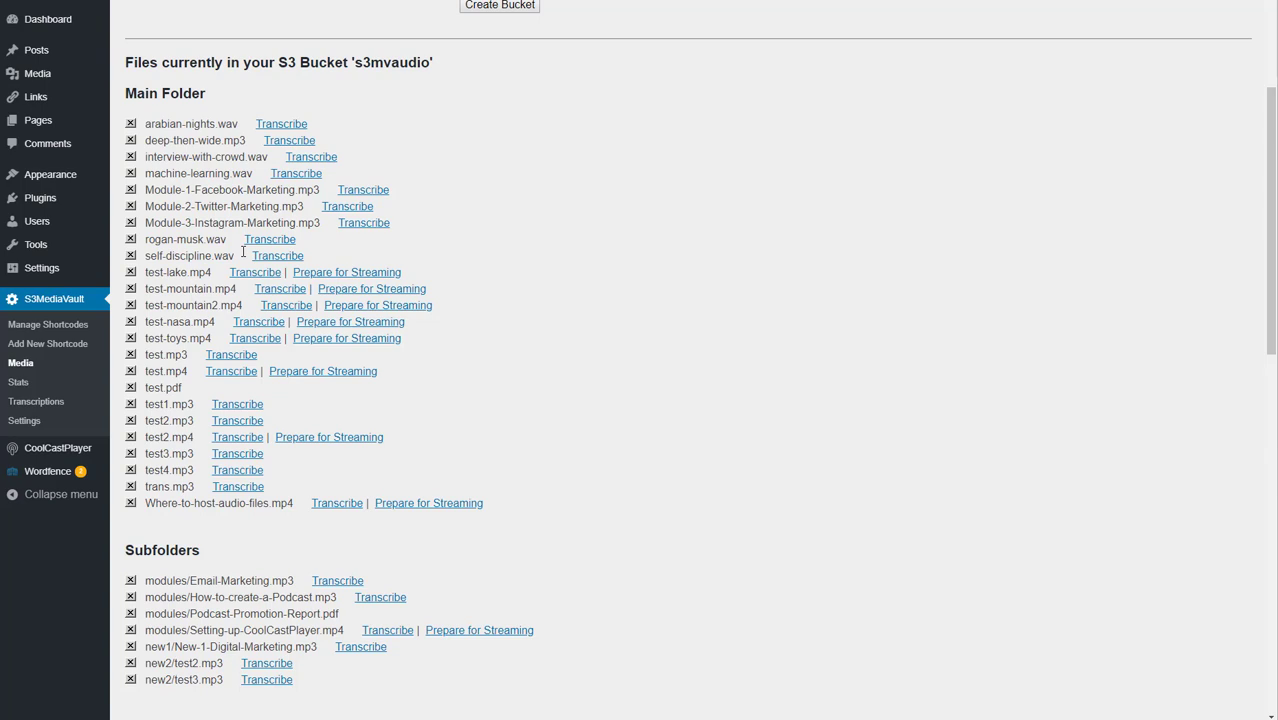
{"action": "scroll", "coordinate": [245, 257], "scroll_direction": "down", "scroll_amount": 2}
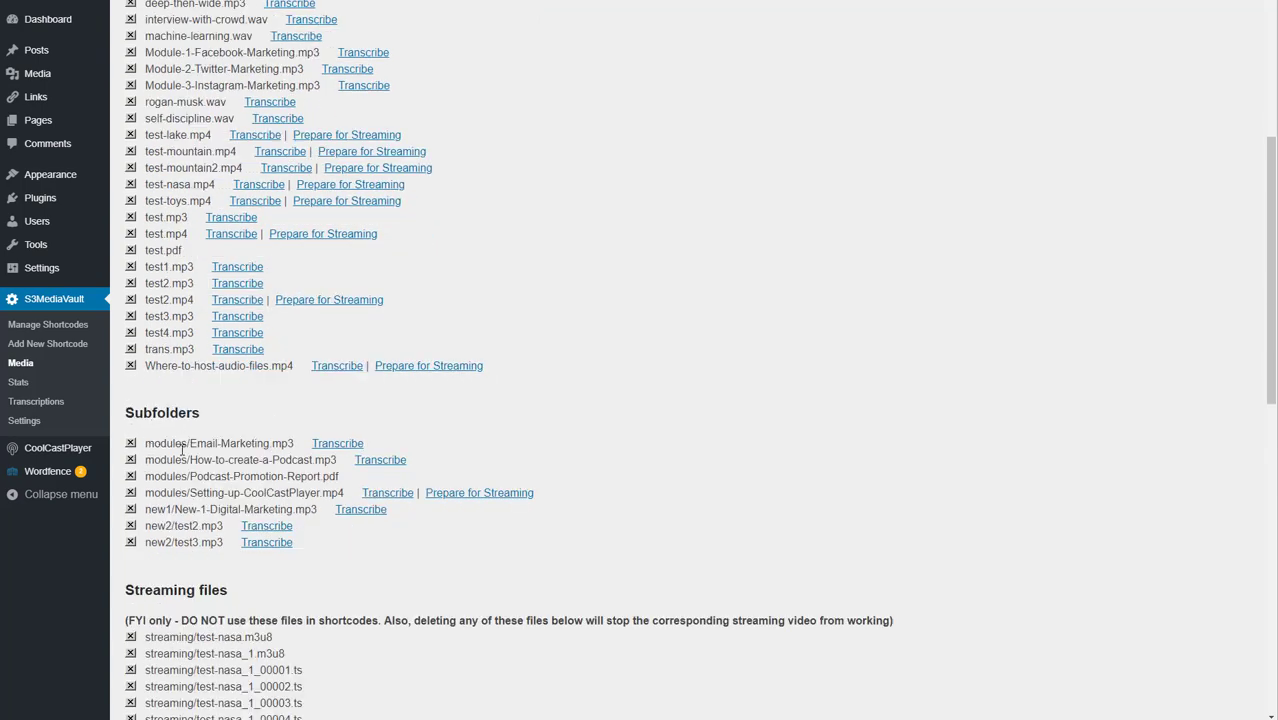
{"action": "scroll", "coordinate": [221, 455], "scroll_direction": "down", "scroll_amount": 4}
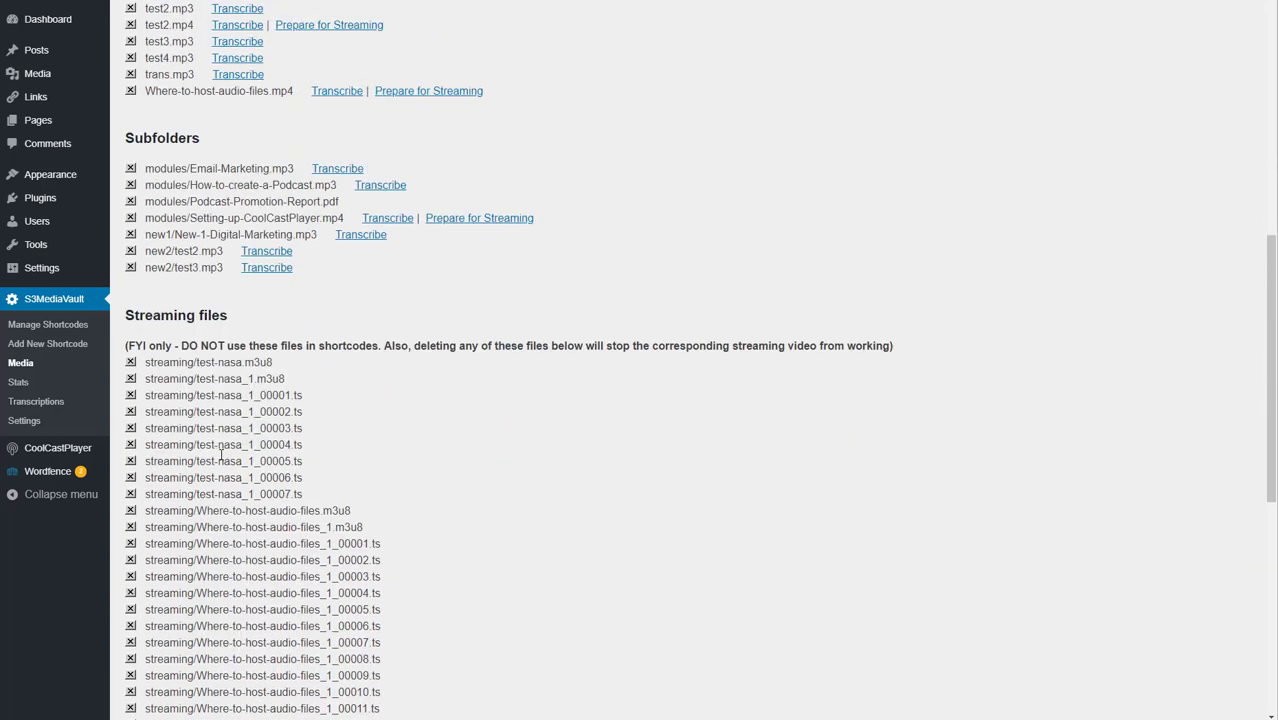
{"action": "scroll", "coordinate": [221, 455], "scroll_direction": "down", "scroll_amount": 2}
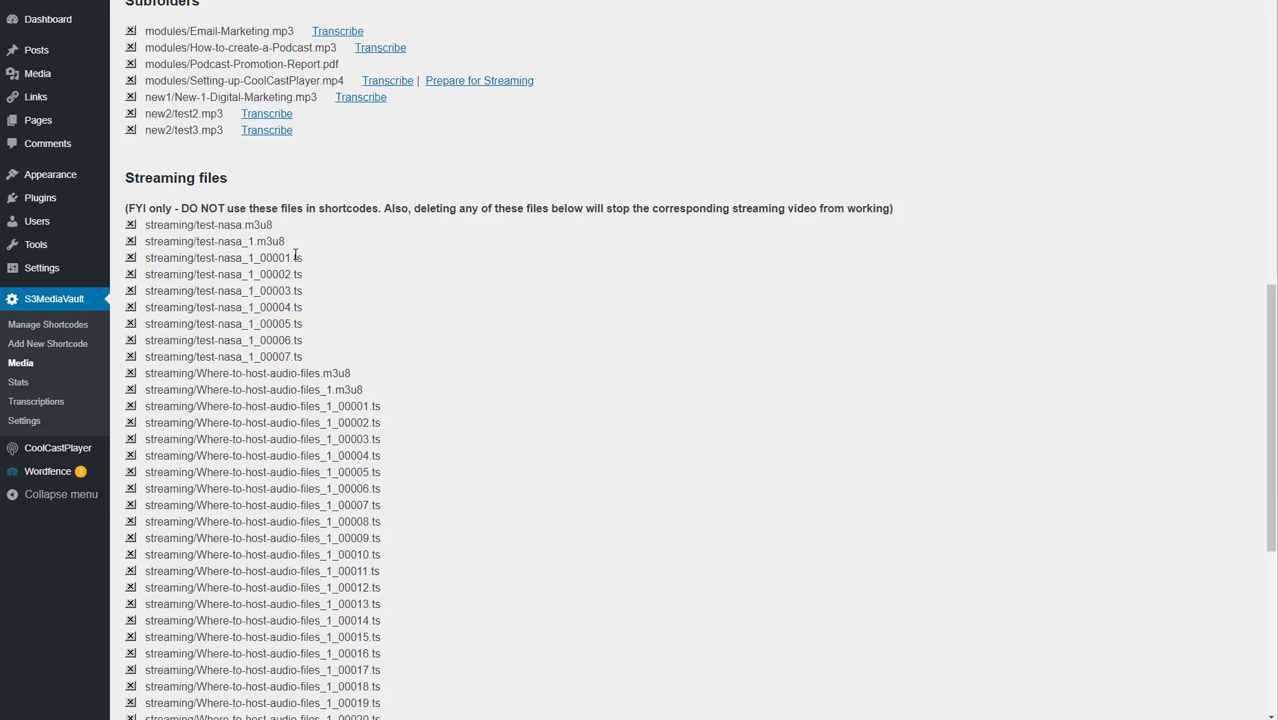
{"action": "scroll", "coordinate": [295, 257], "scroll_direction": "up", "scroll_amount": 7}
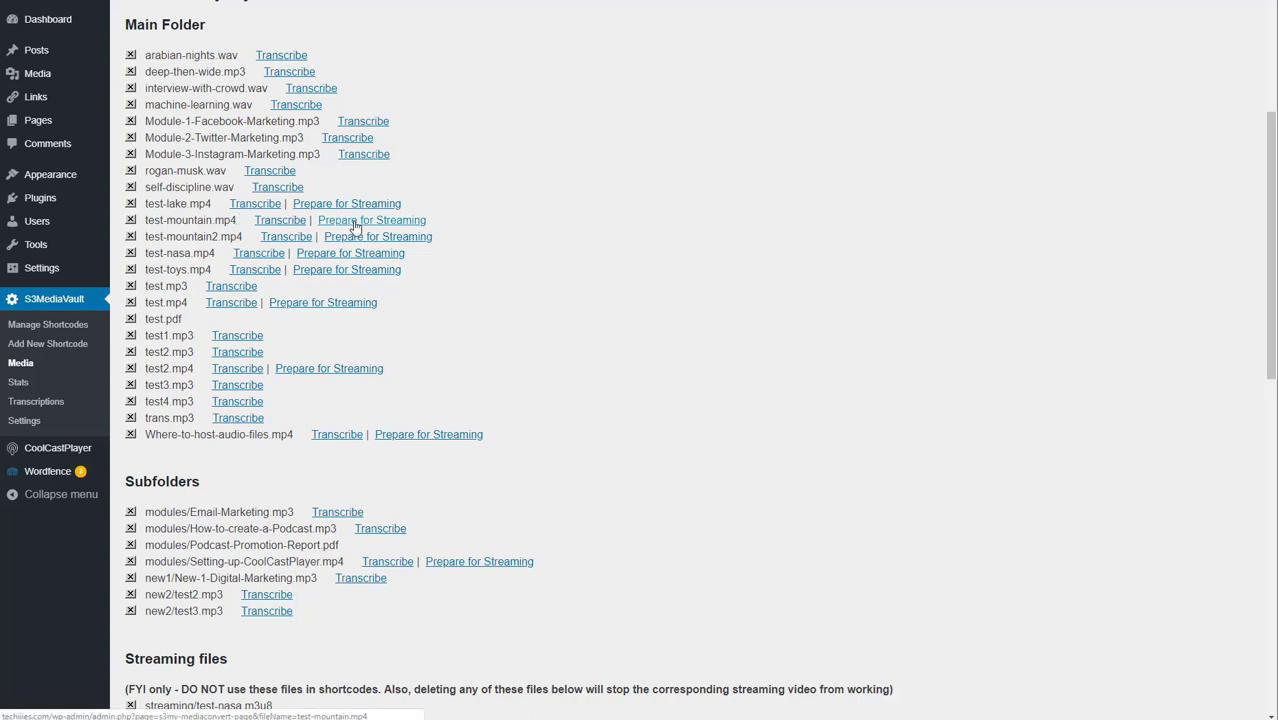
{"action": "left_click", "coordinate": [347, 255]}
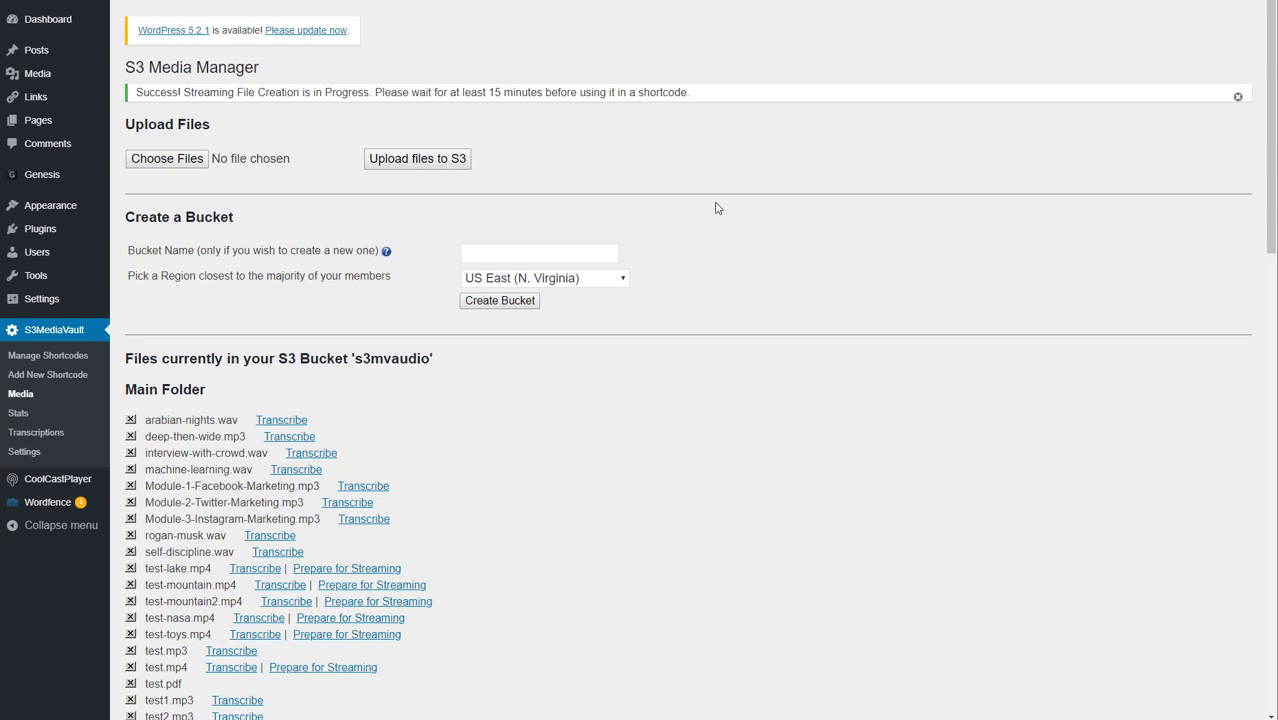
- Examine the m3u8 playlists and numbered ts segment files for test-nasa among the streaming files
{"action": "scroll", "coordinate": [716, 208], "scroll_direction": "down", "scroll_amount": 4}
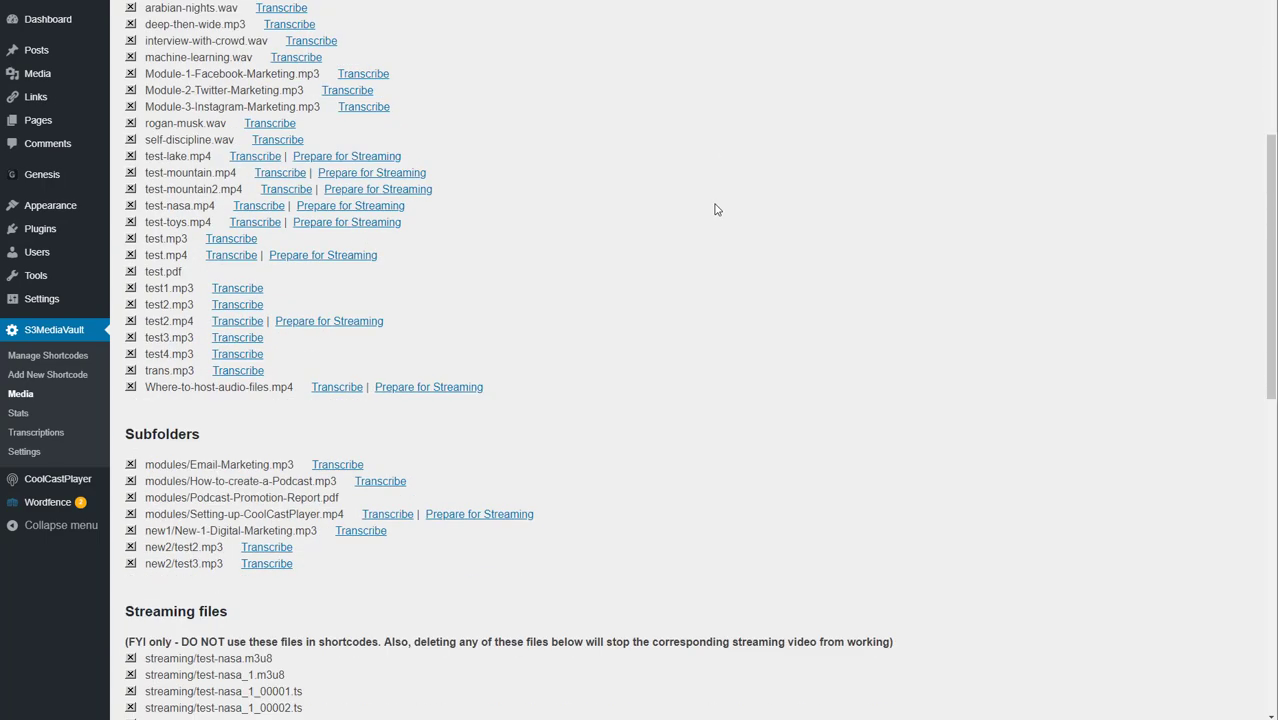
{"action": "scroll", "coordinate": [622, 320], "scroll_direction": "down", "scroll_amount": 3}
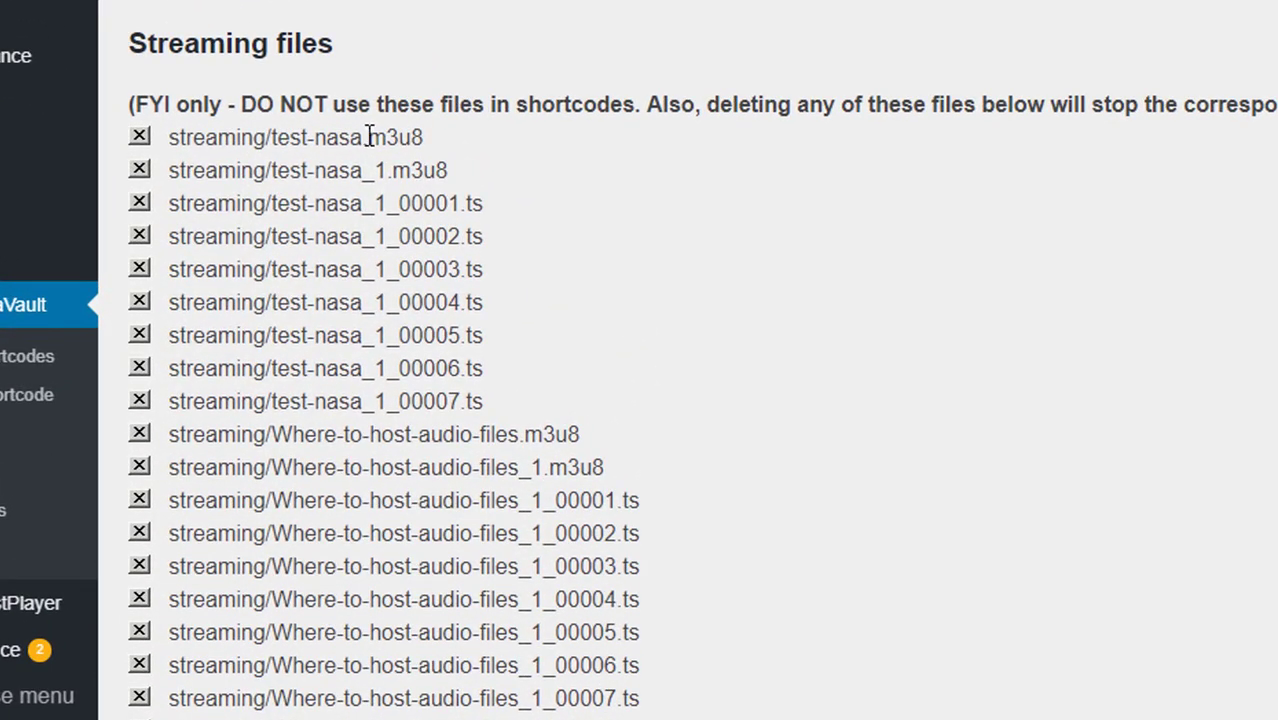
{"action": "left_click_drag", "start_coordinate": [369, 137], "coordinate": [443, 139]}
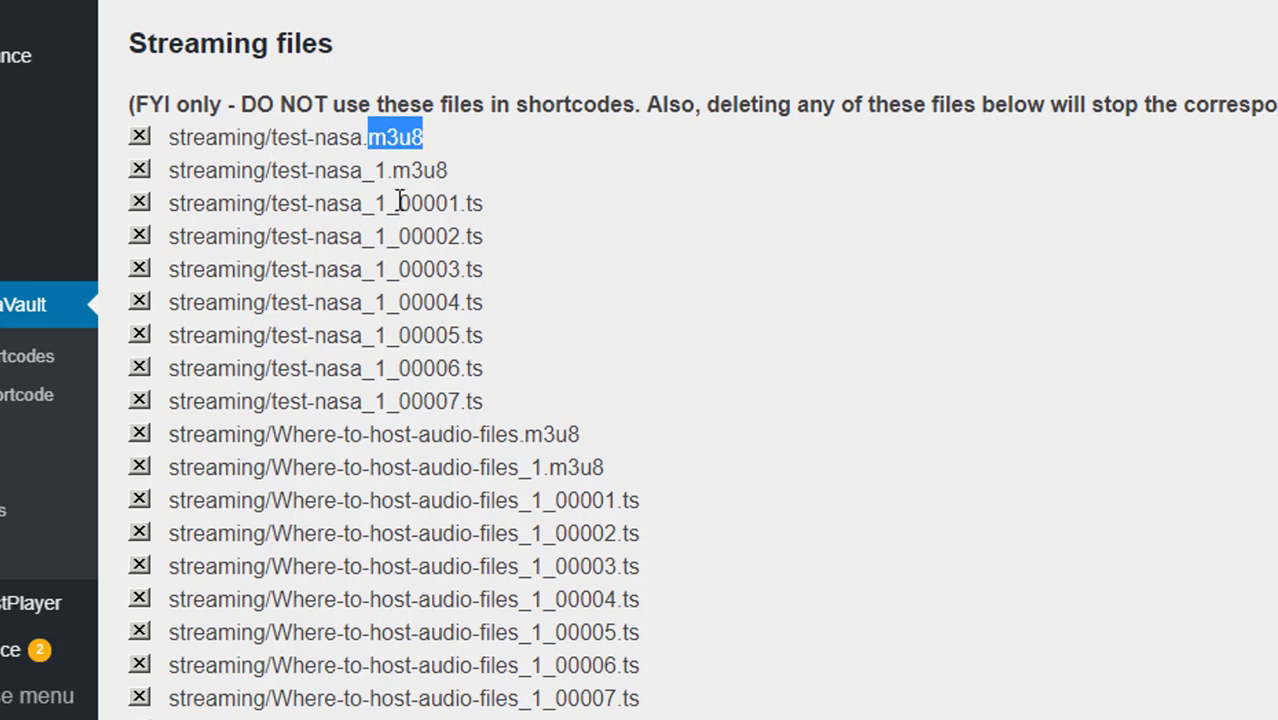
{"action": "left_click_drag", "start_coordinate": [398, 203], "coordinate": [490, 207]}
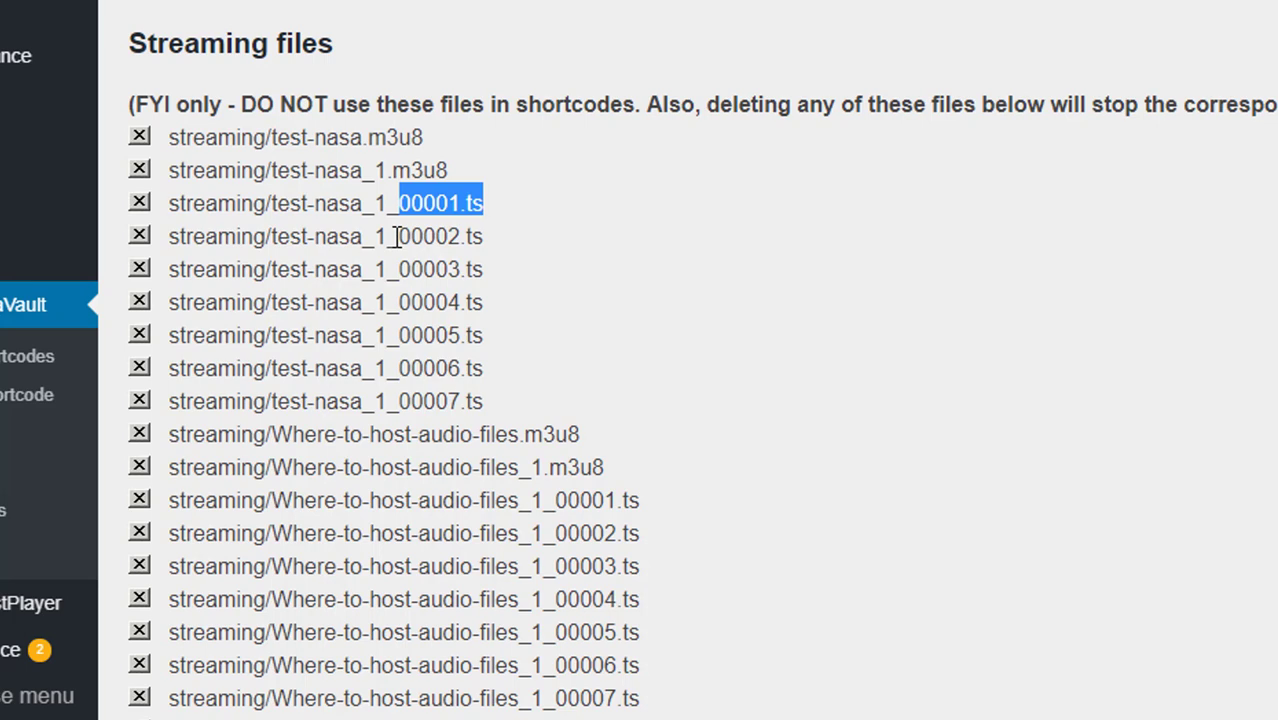
{"action": "left_click", "coordinate": [414, 143]}
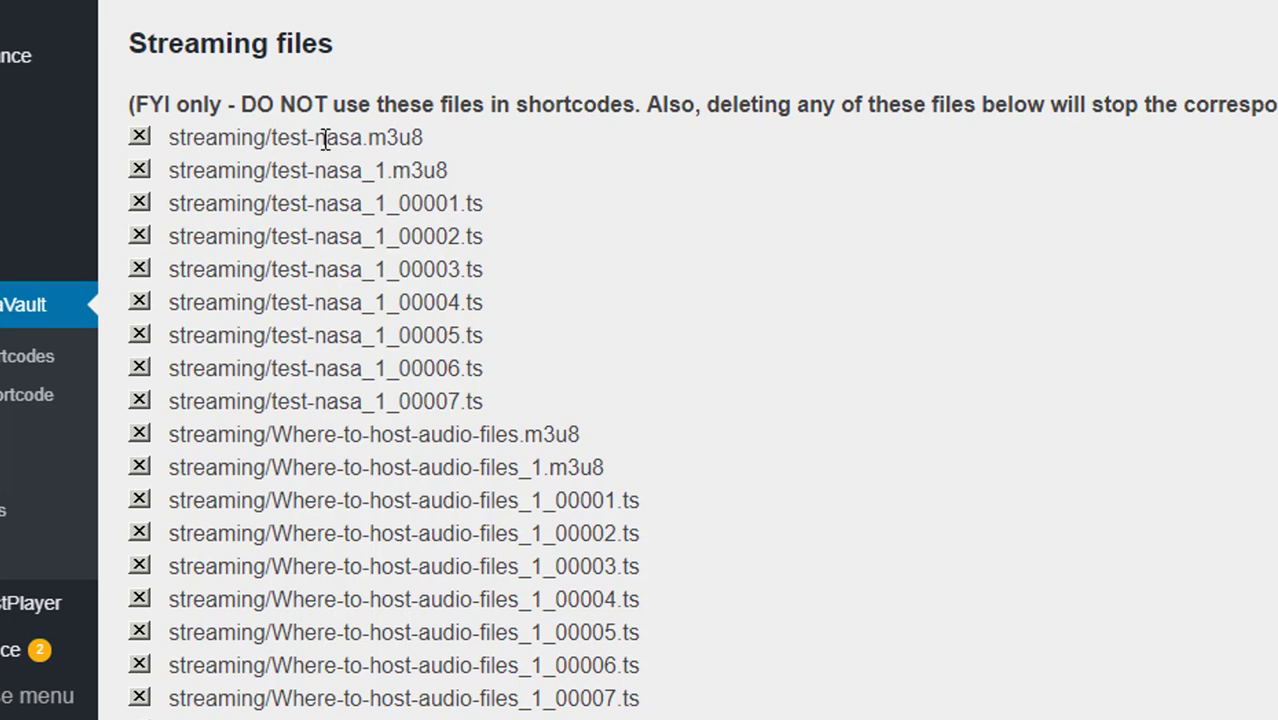
{"action": "left_click_drag", "start_coordinate": [183, 137], "coordinate": [531, 405]}
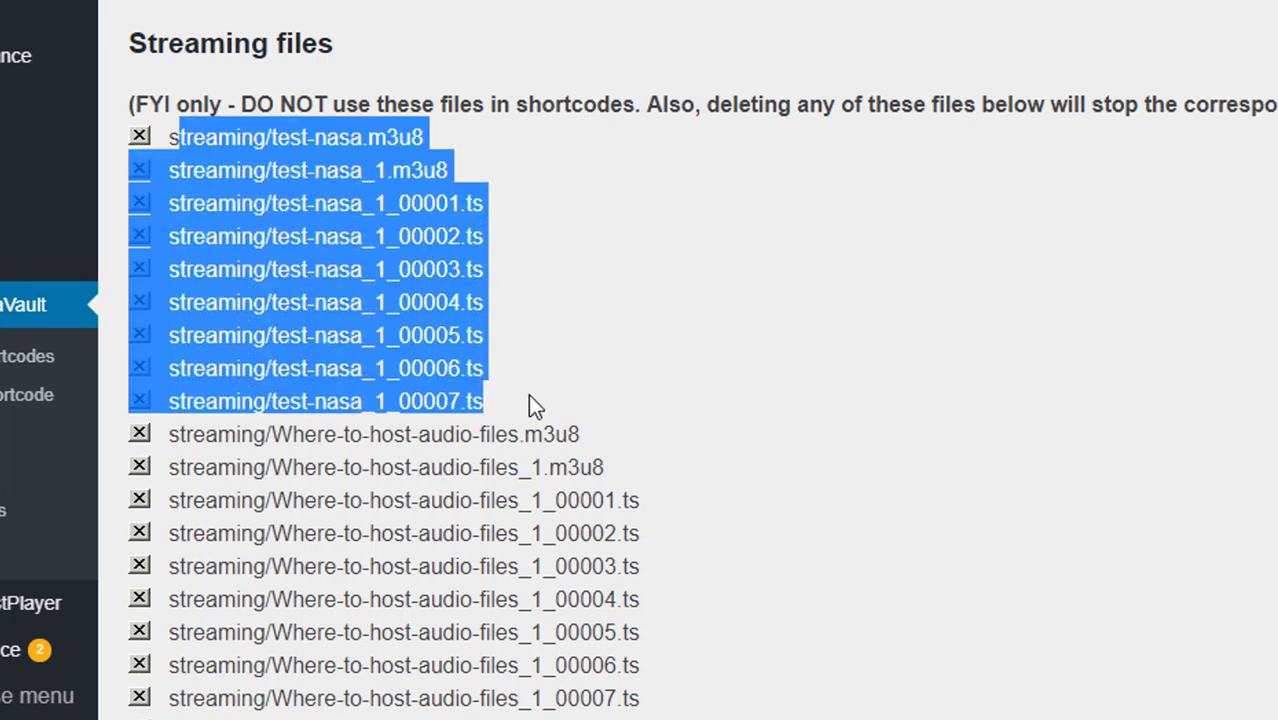
{"action": "left_click", "coordinate": [364, 153]}
{"action": "left_click_drag", "start_coordinate": [363, 137], "coordinate": [439, 137]}
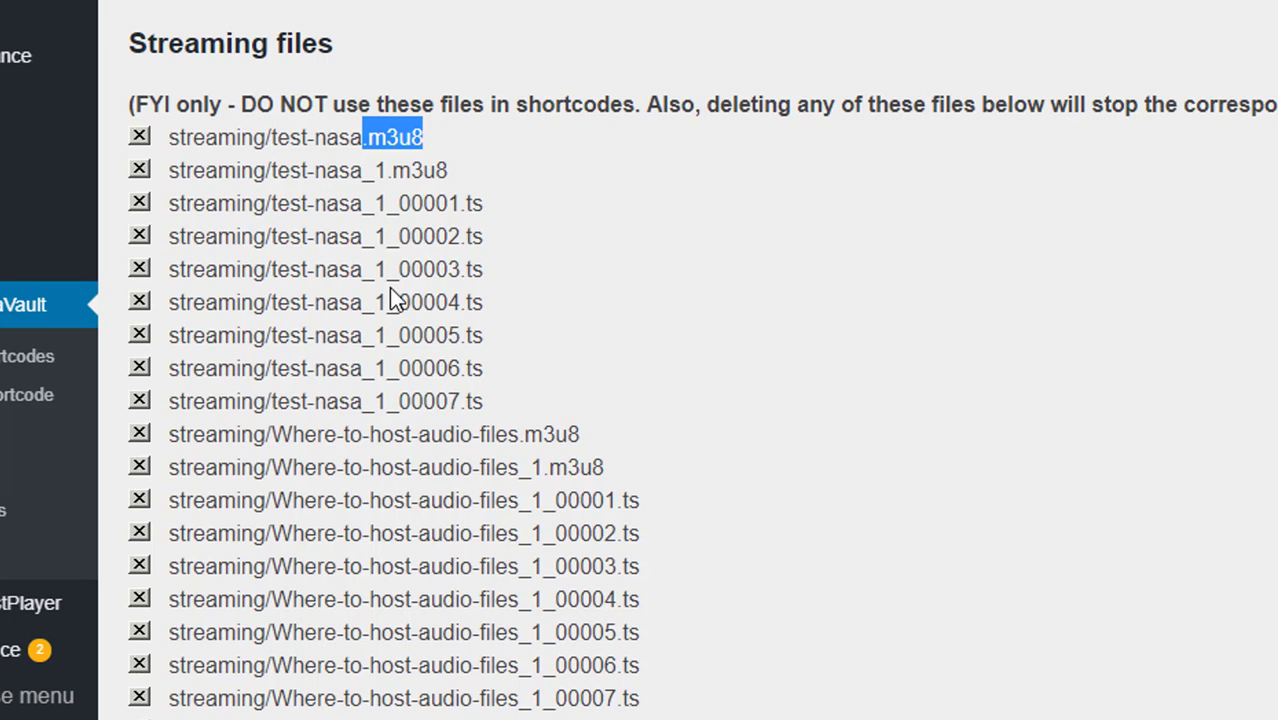
{"action": "left_click", "coordinate": [430, 148]}
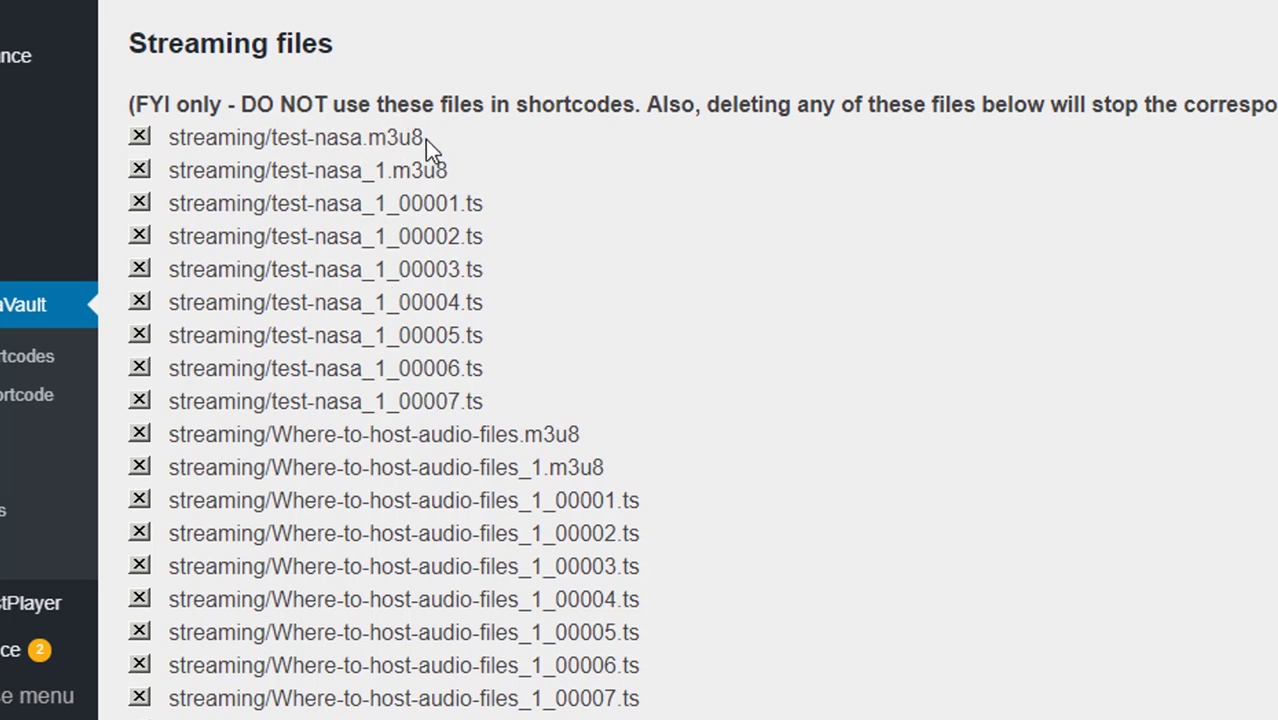
{"action": "left_click_drag", "start_coordinate": [425, 139], "coordinate": [172, 144]}
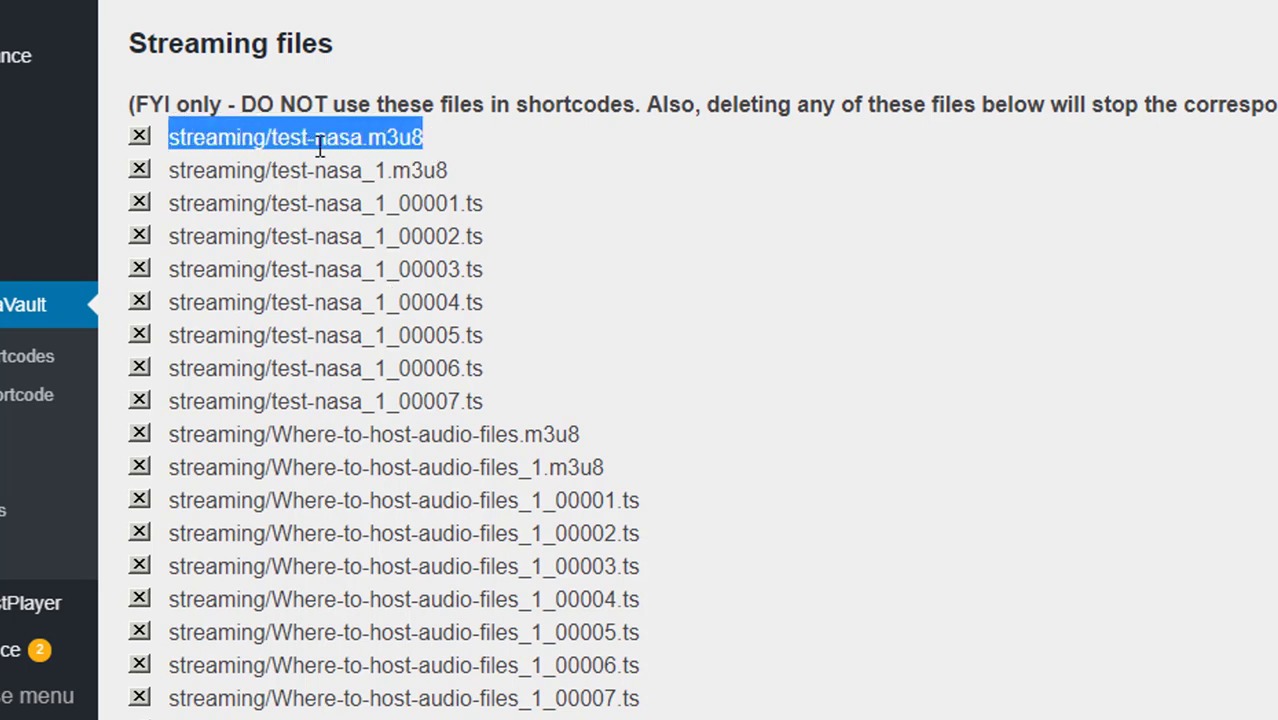
{"action": "left_click", "coordinate": [396, 174]}
{"action": "left_click_drag", "start_coordinate": [399, 203], "coordinate": [460, 205]}
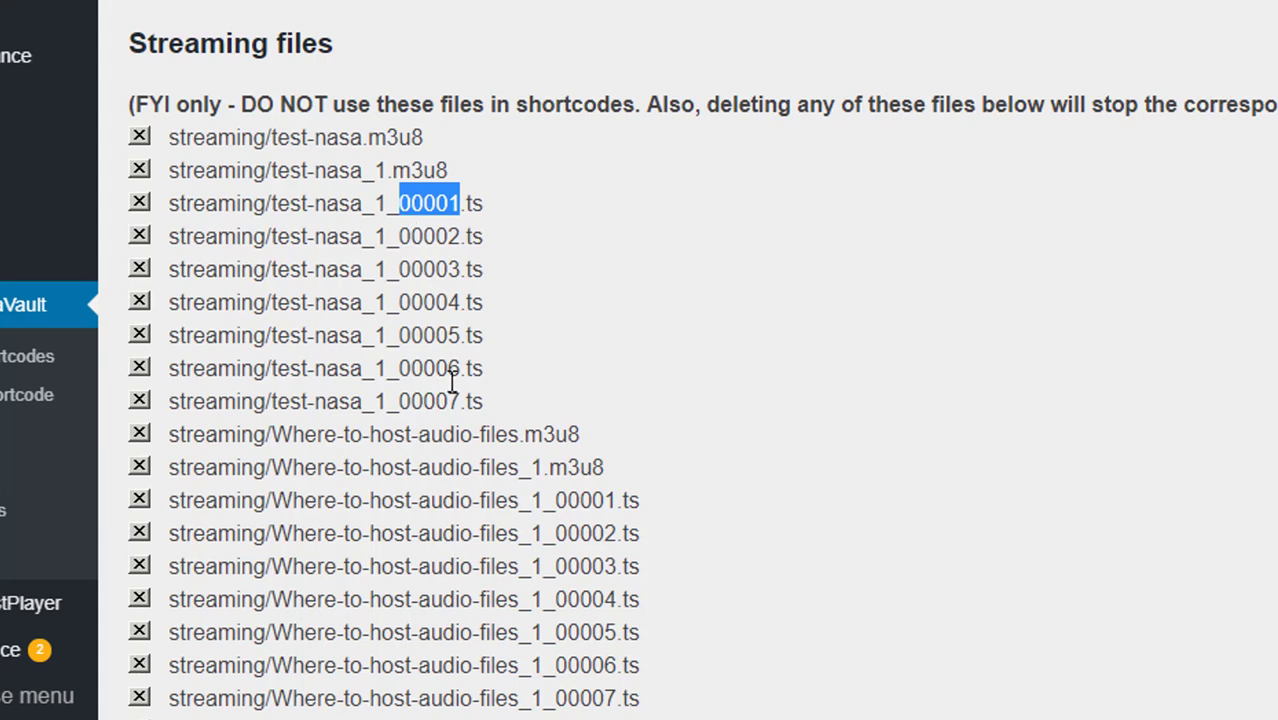
{"action": "left_click", "coordinate": [531, 337]}
{"action": "scroll", "coordinate": [400, 250], "scroll_direction": "up", "scroll_amount": 1}
{"action": "left_click_drag", "start_coordinate": [306, 166], "coordinate": [509, 430]}
{"action": "scroll", "coordinate": [518, 428], "scroll_direction": "down", "scroll_amount": 1}
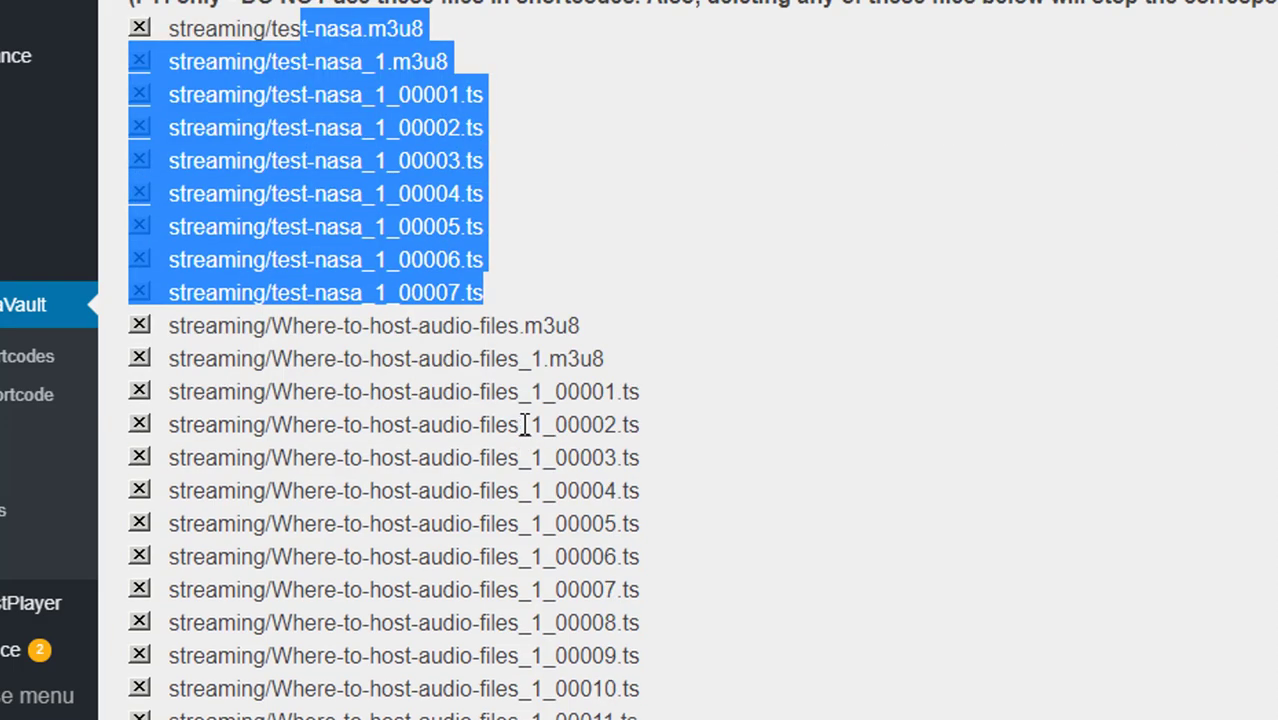
{"action": "left_click", "coordinate": [434, 167]}
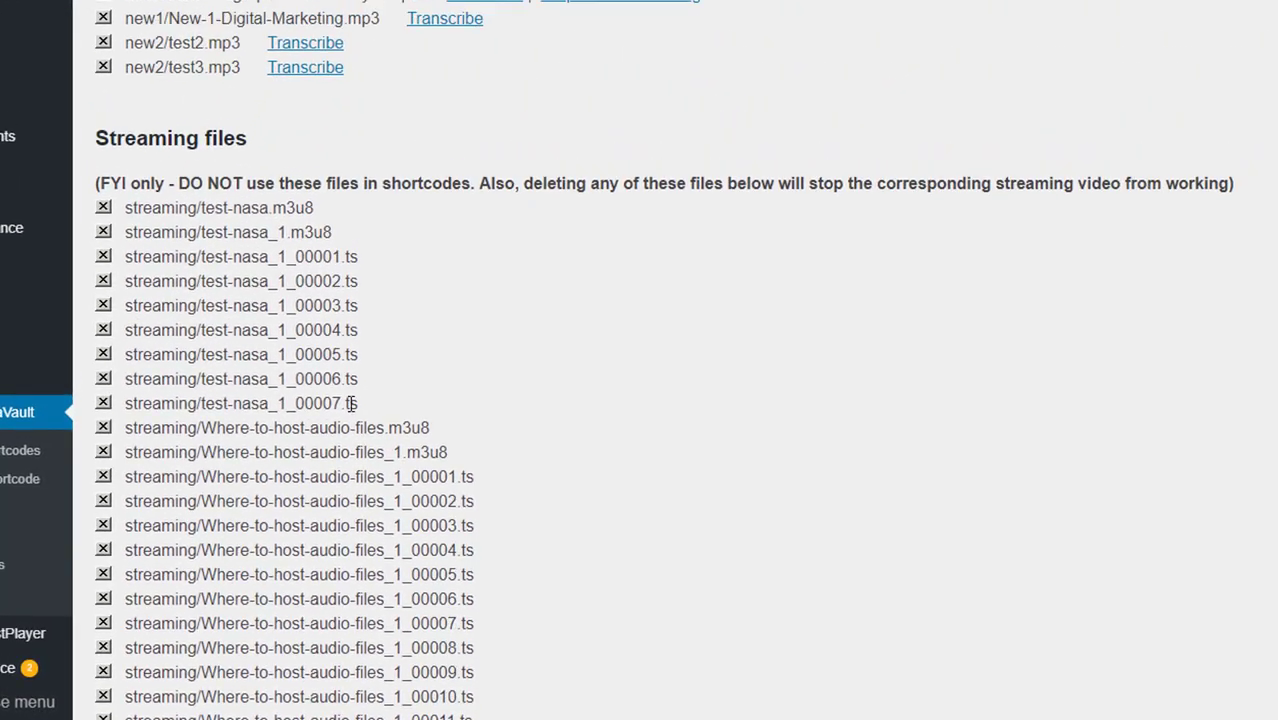
- Review the streaming files for Where-to-host-audio-files through the end of the list
{"action": "scroll", "coordinate": [355, 405], "scroll_direction": "down", "scroll_amount": 2}
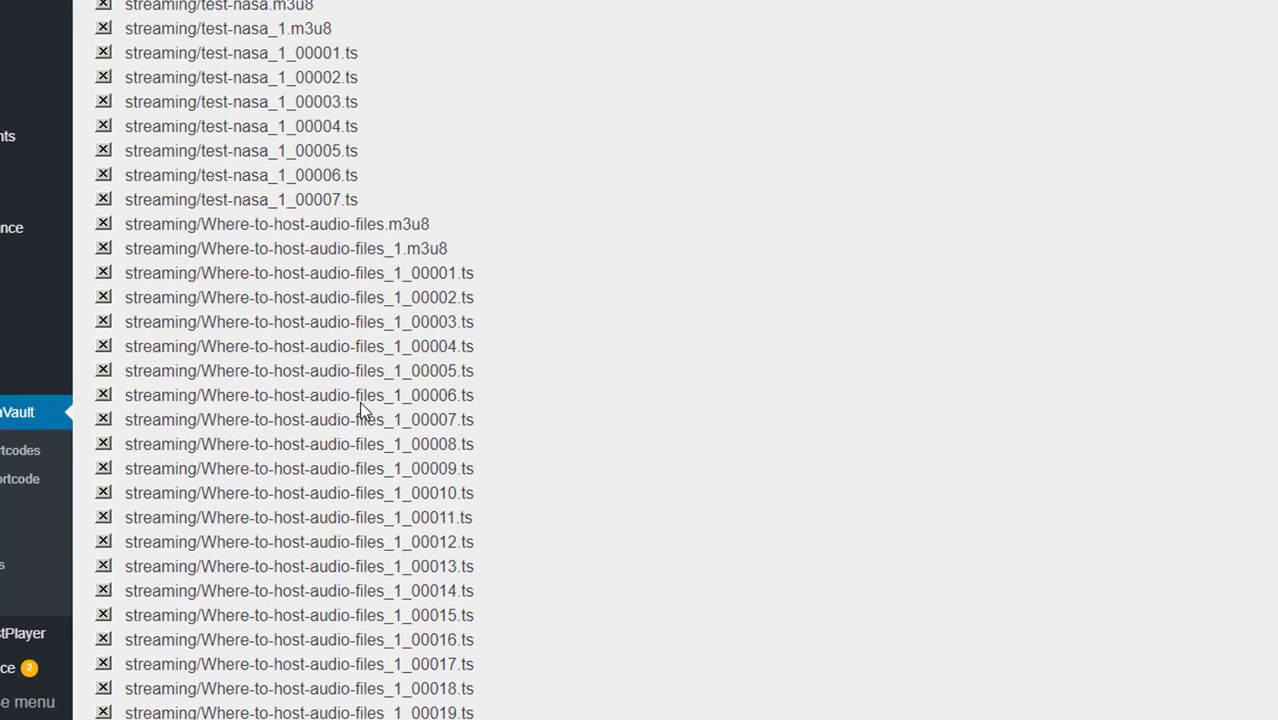
{"action": "left_click_drag", "start_coordinate": [240, 223], "coordinate": [388, 224]}
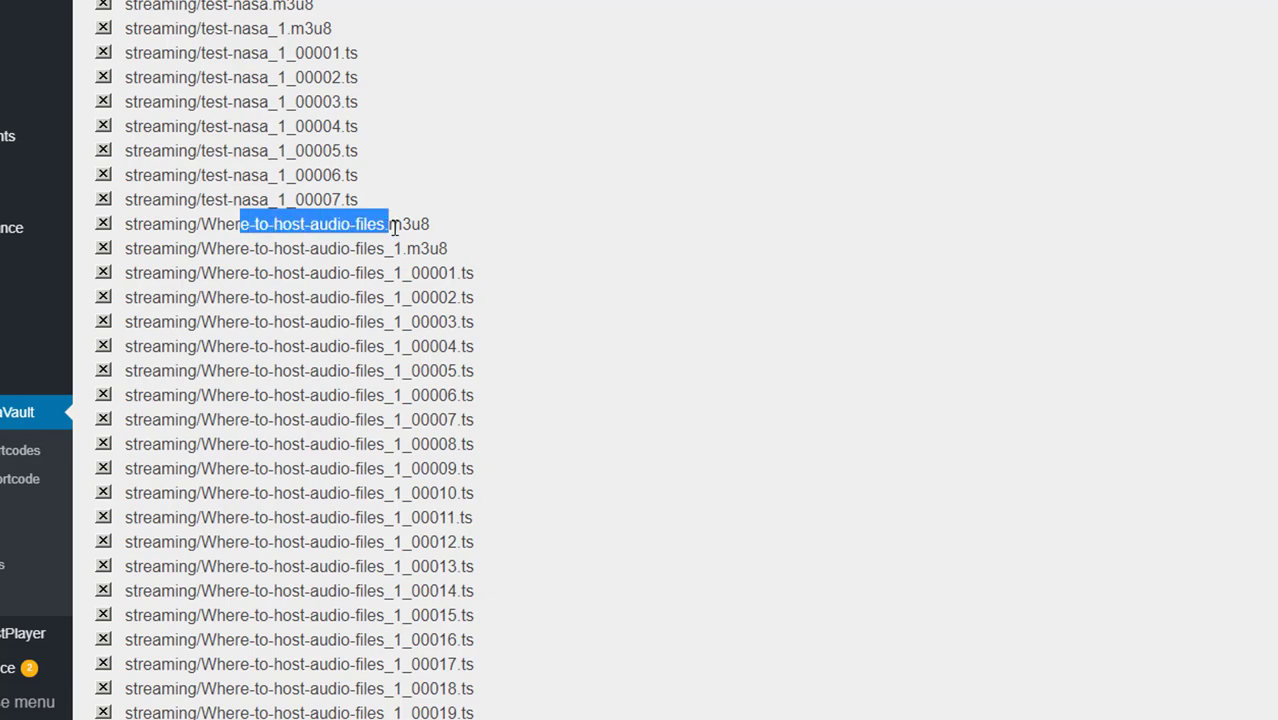
{"action": "scroll", "coordinate": [440, 287], "scroll_direction": "down", "scroll_amount": 7}
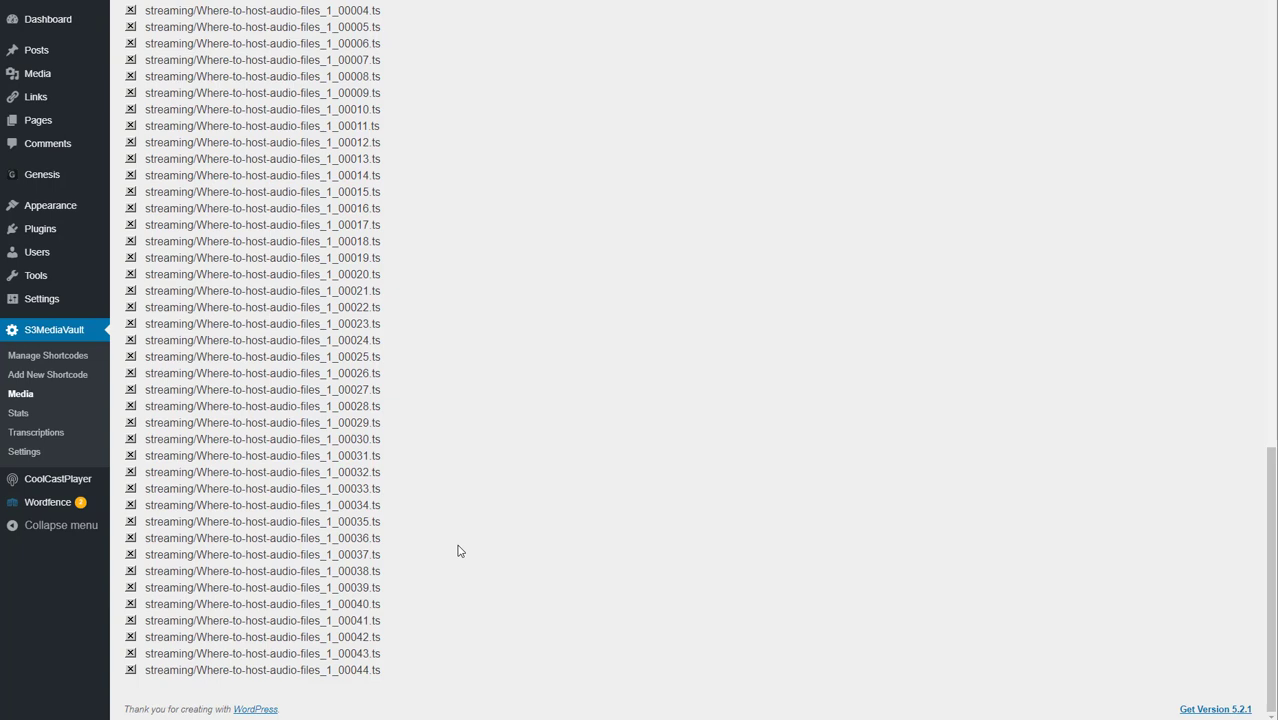
{"action": "scroll", "coordinate": [508, 482], "scroll_direction": "up", "scroll_amount": 6}
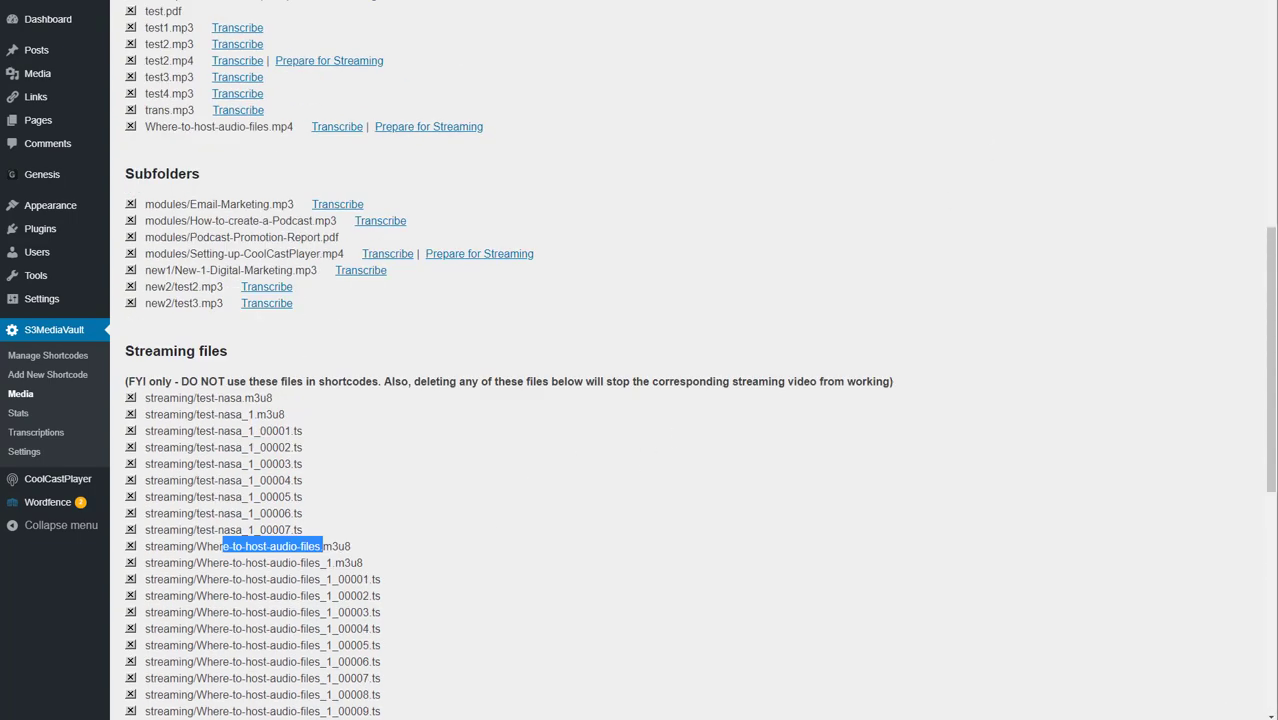
- In the Streaming Video shortcode's settings, choose Video (Streaming) Player as content type and CloudFront as file source
{"action": "key", "text": "alt+Left"}
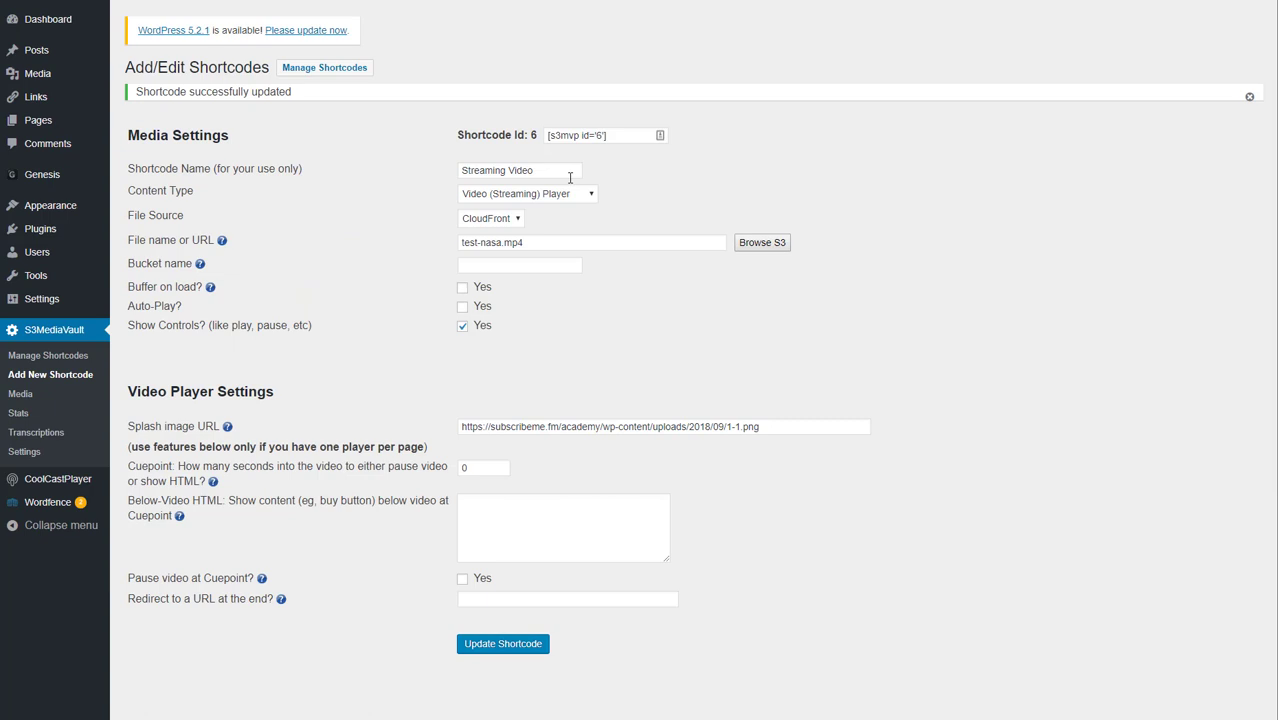
{"action": "left_click_drag", "start_coordinate": [562, 170], "coordinate": [442, 175]}
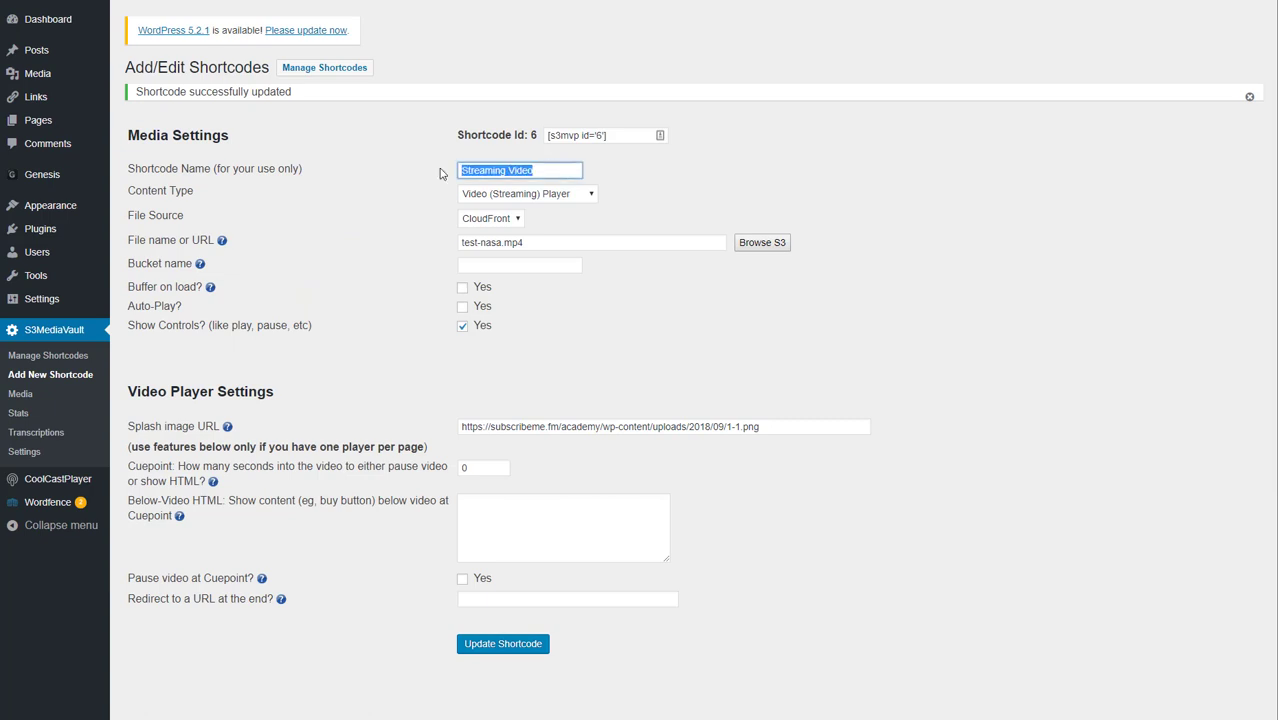
{"action": "left_click", "coordinate": [549, 197]}
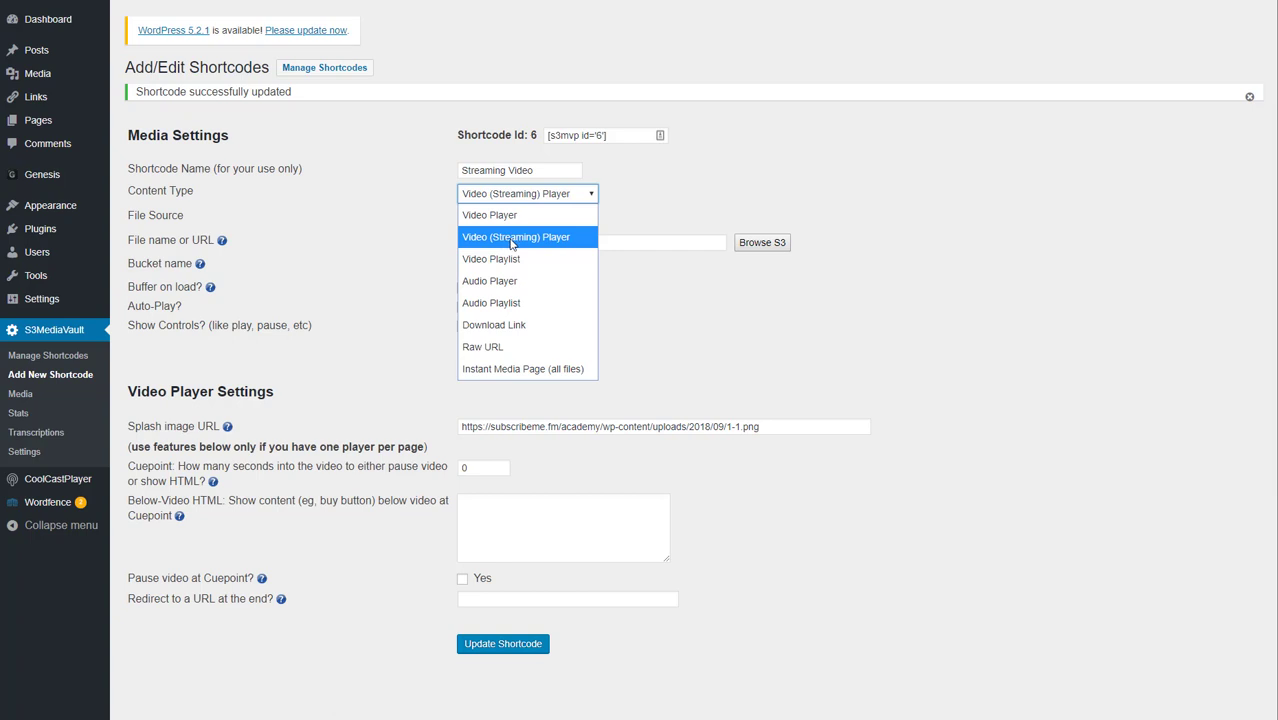
{"action": "left_click", "coordinate": [541, 242]}
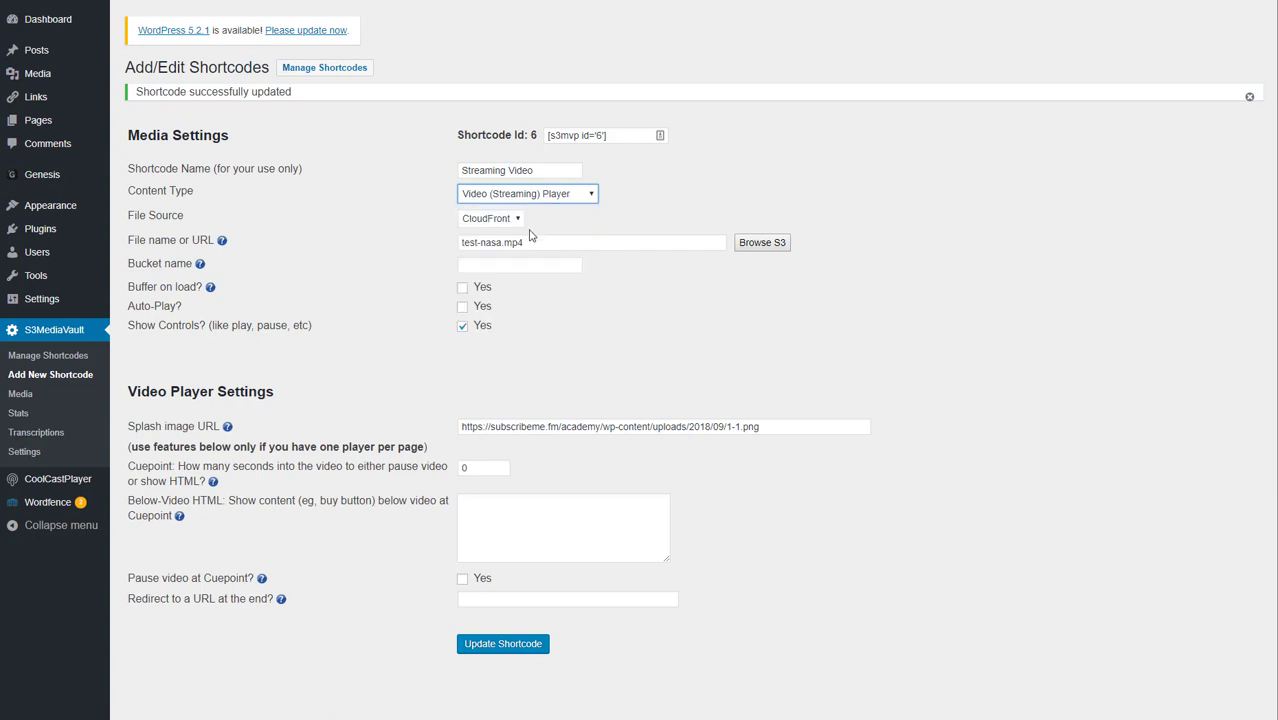
{"action": "left_click", "coordinate": [545, 216]}
{"action": "left_click", "coordinate": [505, 228]}
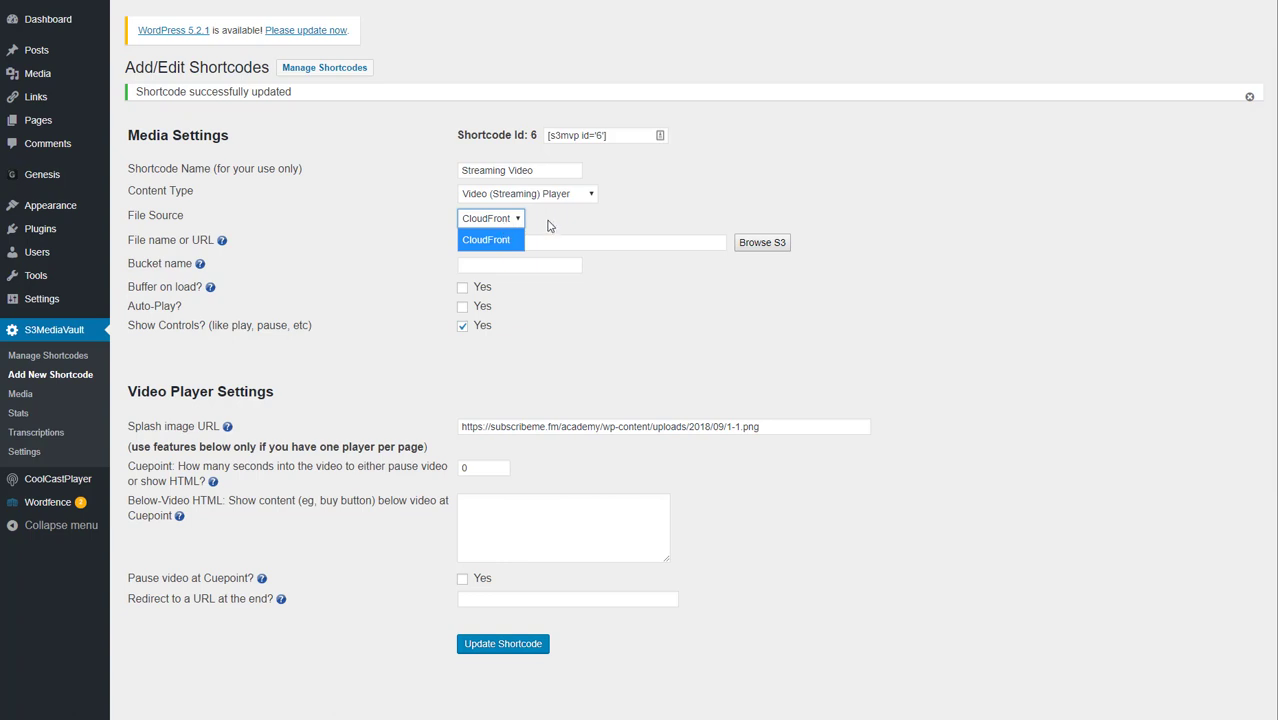
{"action": "left_click", "coordinate": [547, 224]}
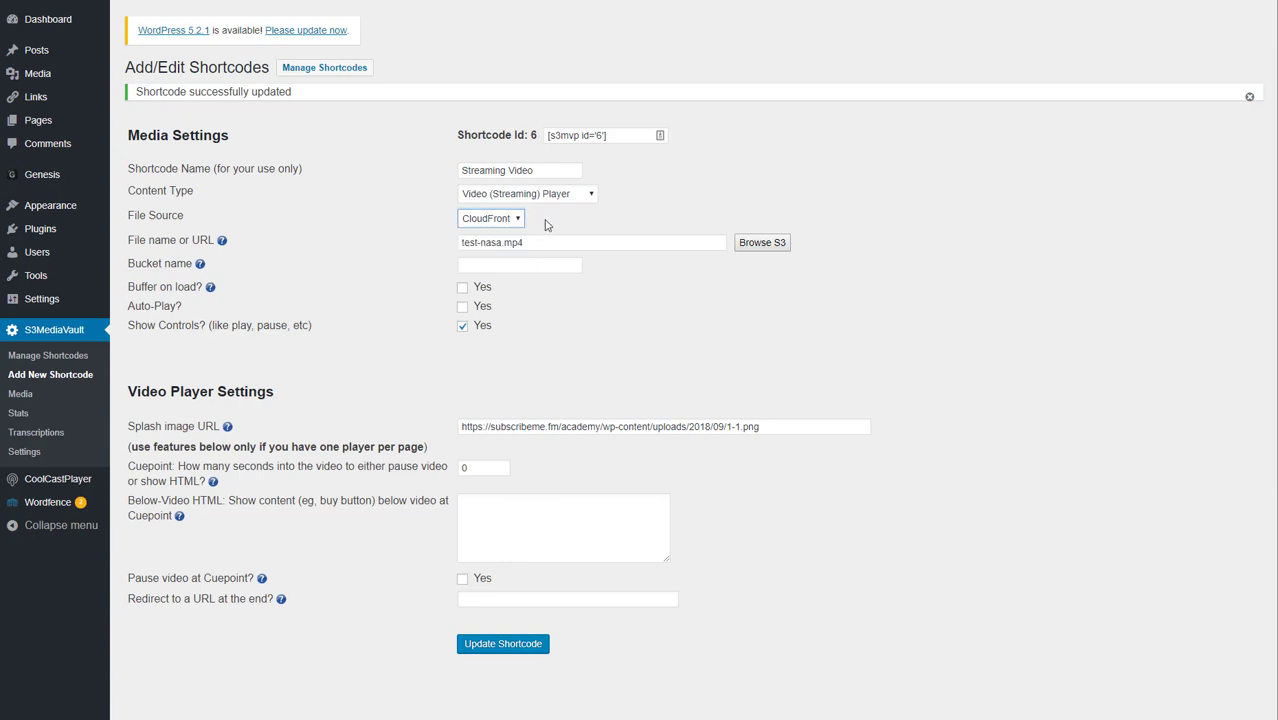
- Browse the S3 bucket from the shortcode's file name setting and compare the main folder's files with the streaming files
{"action": "left_click", "coordinate": [762, 245]}
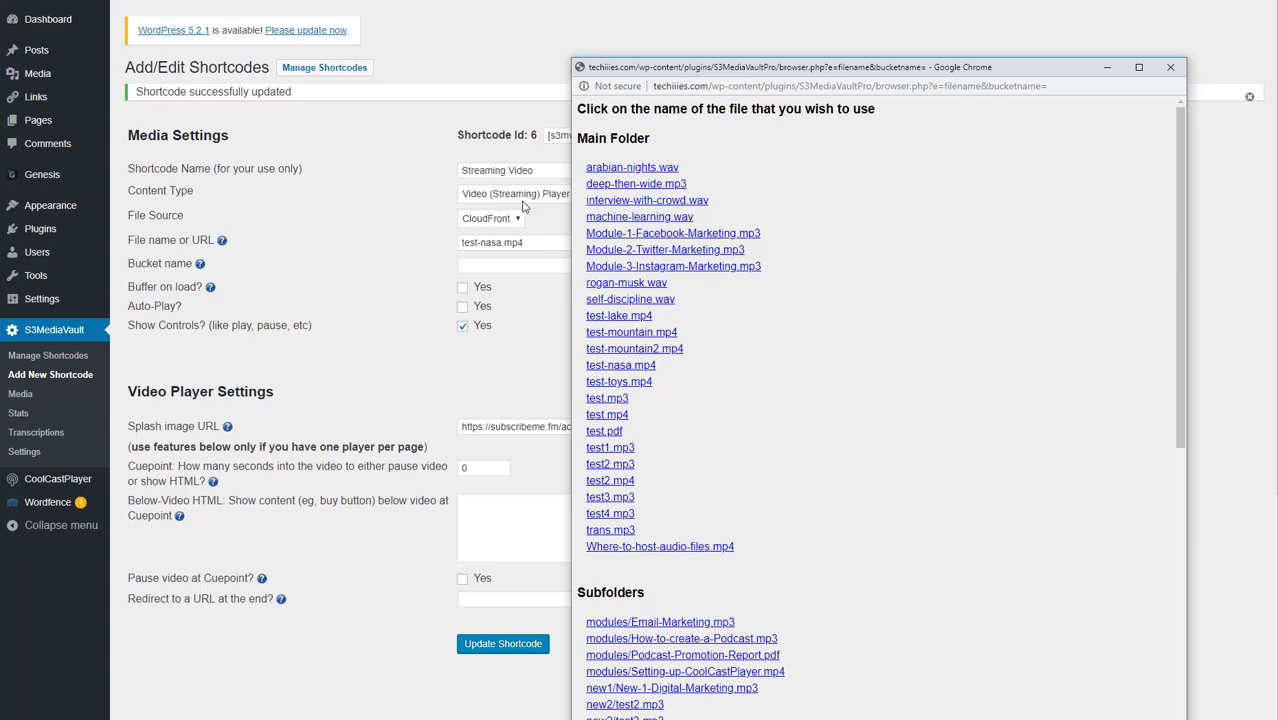
{"action": "left_click", "coordinate": [520, 243]}
{"action": "left_click_drag", "start_coordinate": [520, 243], "coordinate": [457, 250]}
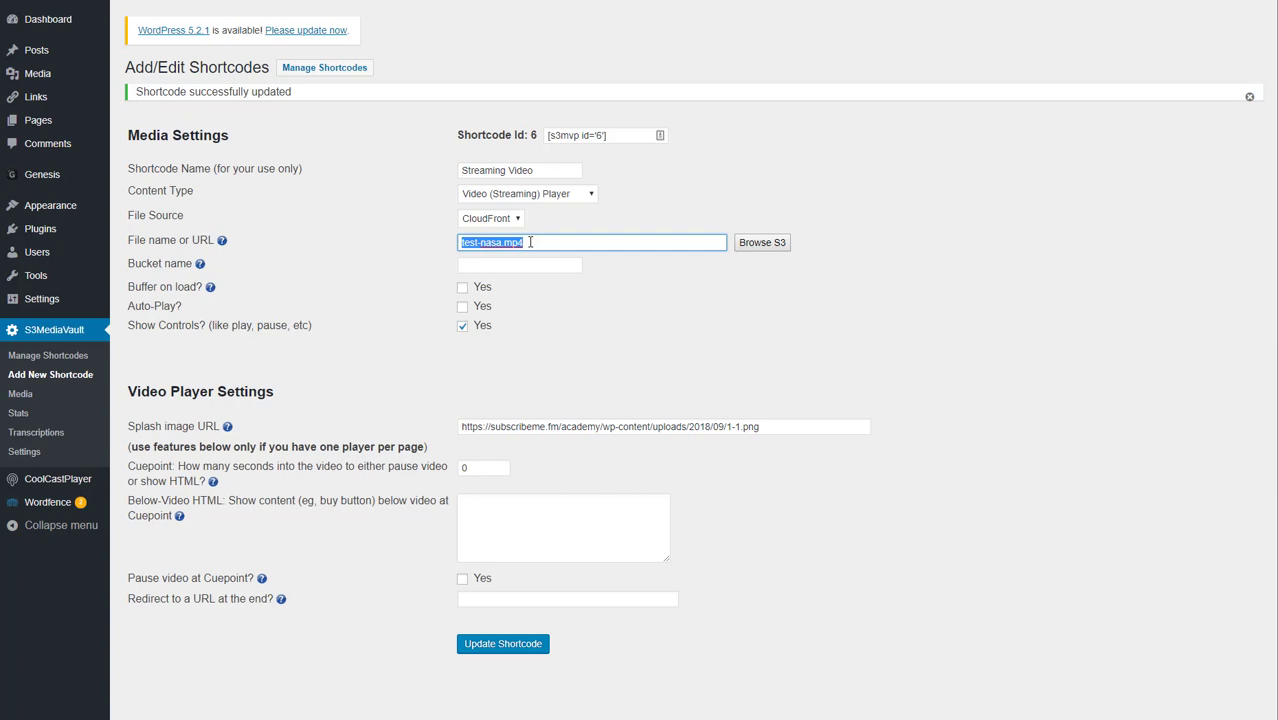
{"action": "key", "text": "alt+Tab"}
{"action": "scroll", "coordinate": [855, 325], "scroll_direction": "down", "scroll_amount": 1}
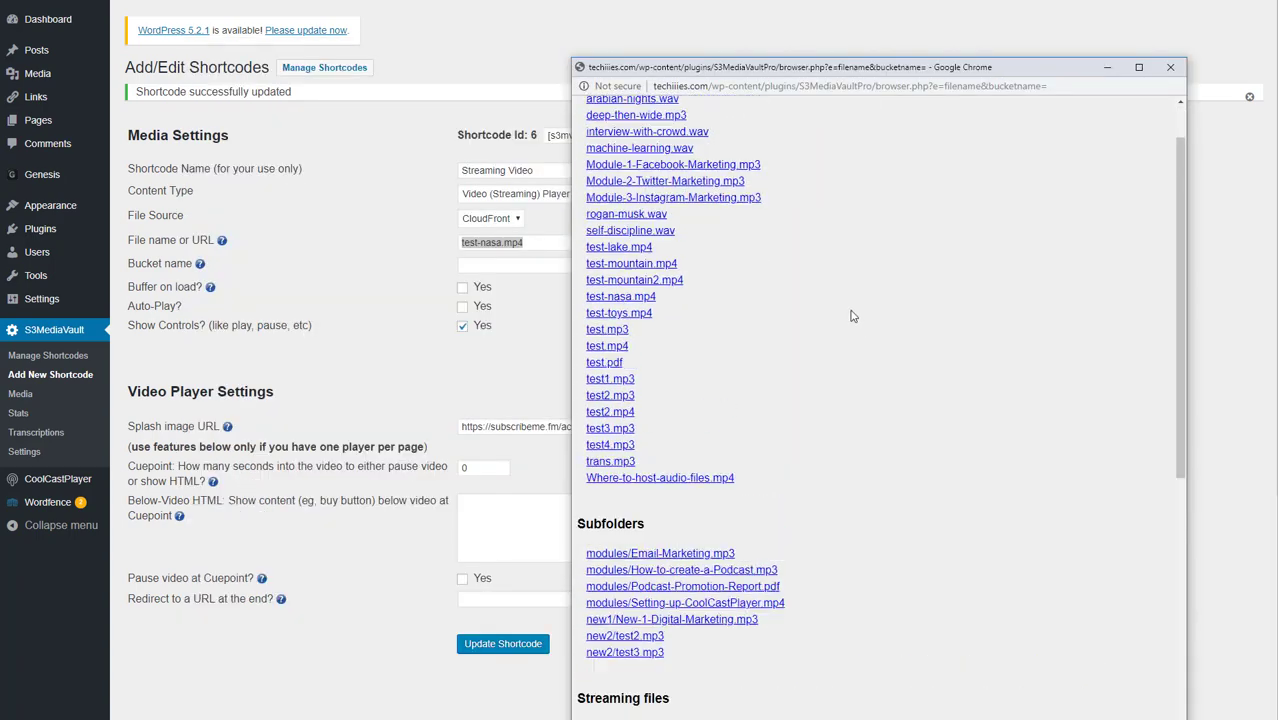
{"action": "scroll", "coordinate": [840, 310], "scroll_direction": "up", "scroll_amount": 1}
{"action": "left_click_drag", "start_coordinate": [587, 138], "coordinate": [651, 138]}
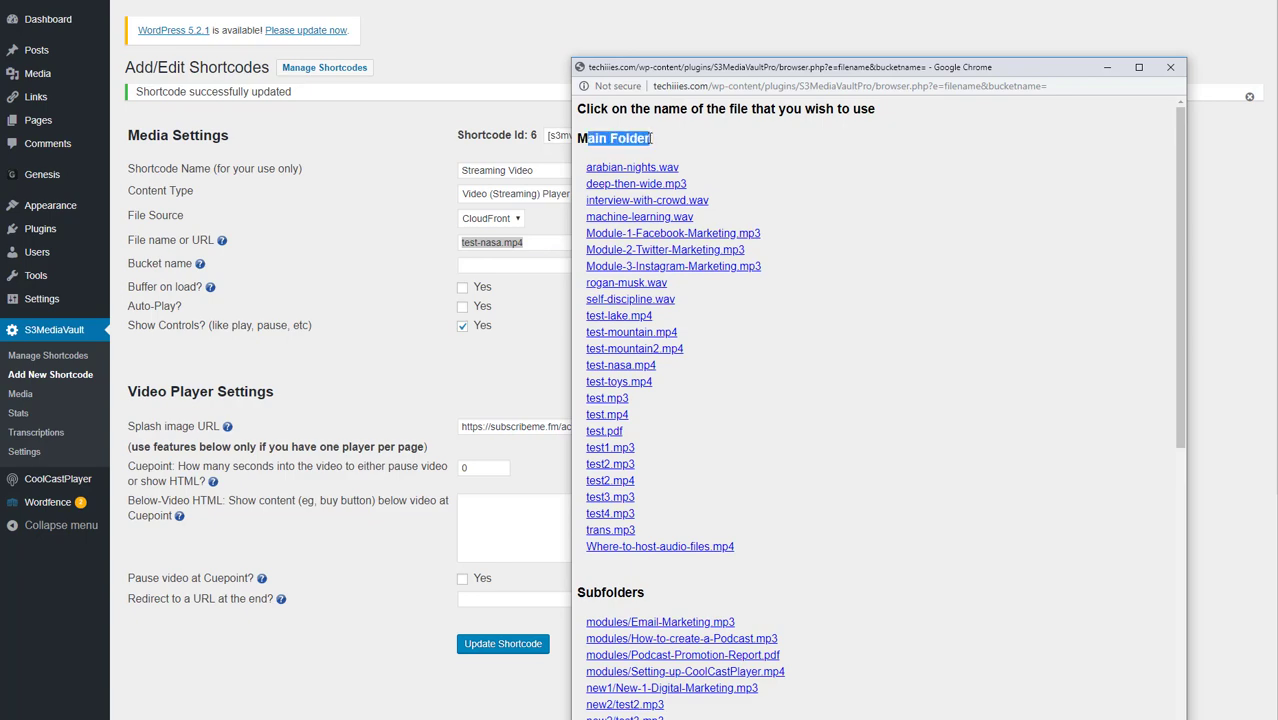
{"action": "scroll", "coordinate": [745, 240], "scroll_direction": "down", "scroll_amount": 5}
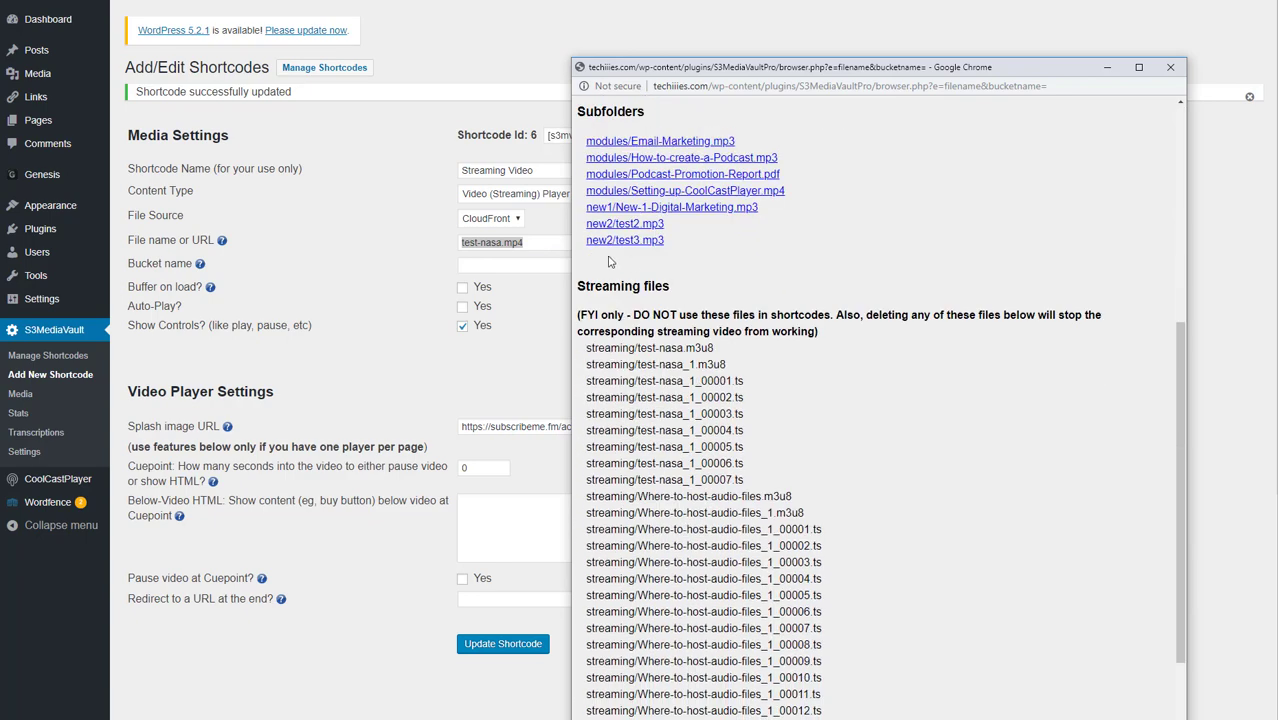
{"action": "left_click_drag", "start_coordinate": [586, 287], "coordinate": [670, 288]}
{"action": "scroll", "coordinate": [675, 343], "scroll_direction": "down", "scroll_amount": 2}
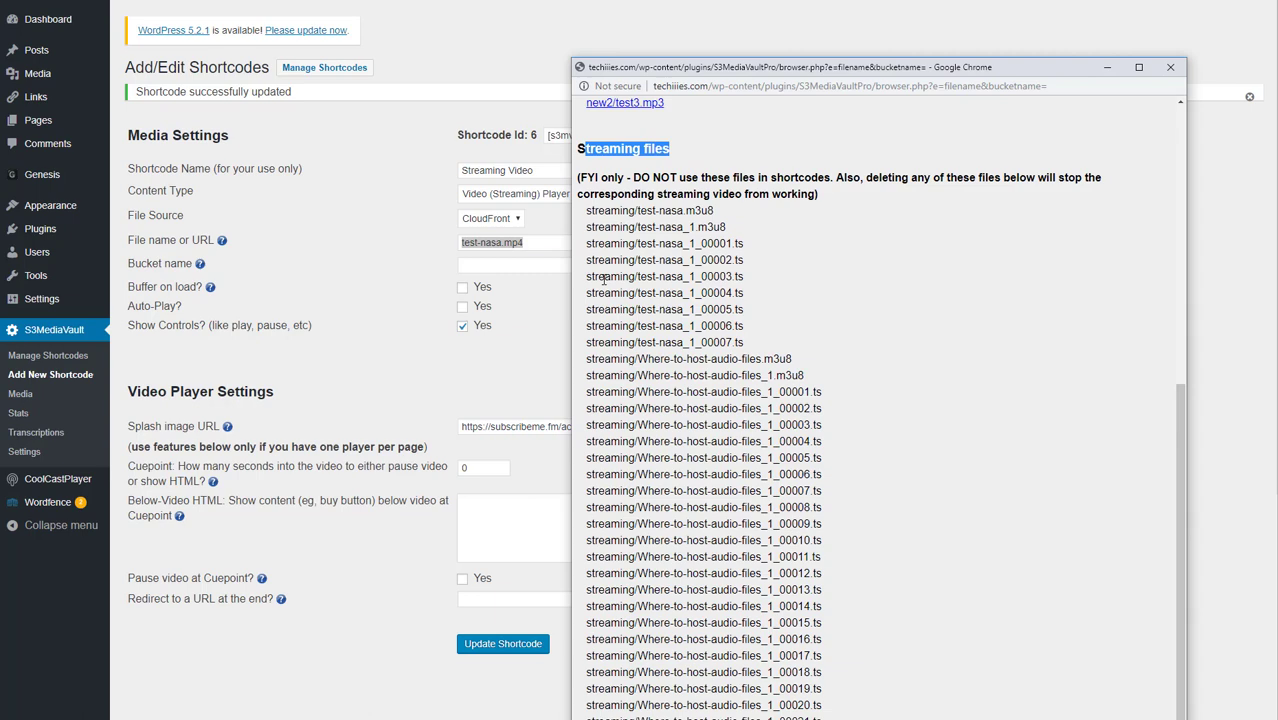
{"action": "left_click_drag", "start_coordinate": [583, 210], "coordinate": [720, 217]}
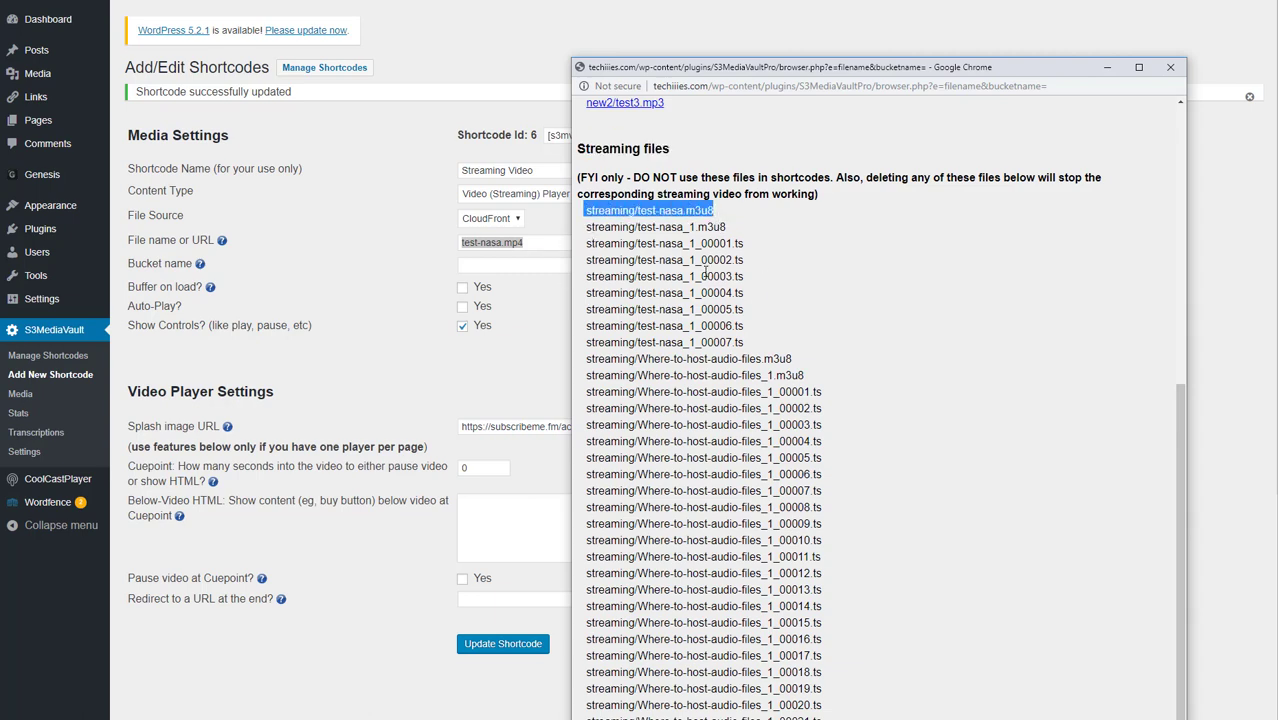
- Choose test-nasa.mp4 from the bucket's main folder as the shortcode's file
{"action": "scroll", "coordinate": [705, 277], "scroll_direction": "up", "scroll_amount": 5}
{"action": "scroll", "coordinate": [705, 277], "scroll_direction": "up", "scroll_amount": 1}
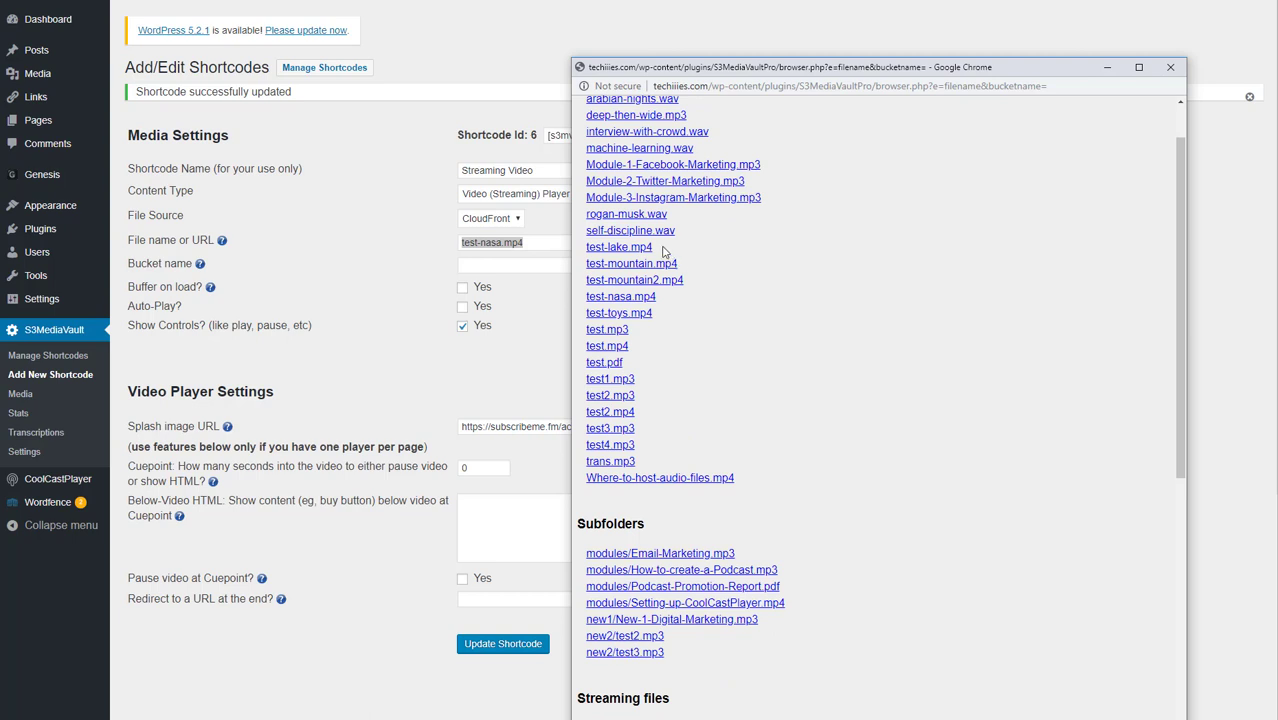
{"action": "left_click", "coordinate": [632, 297]}
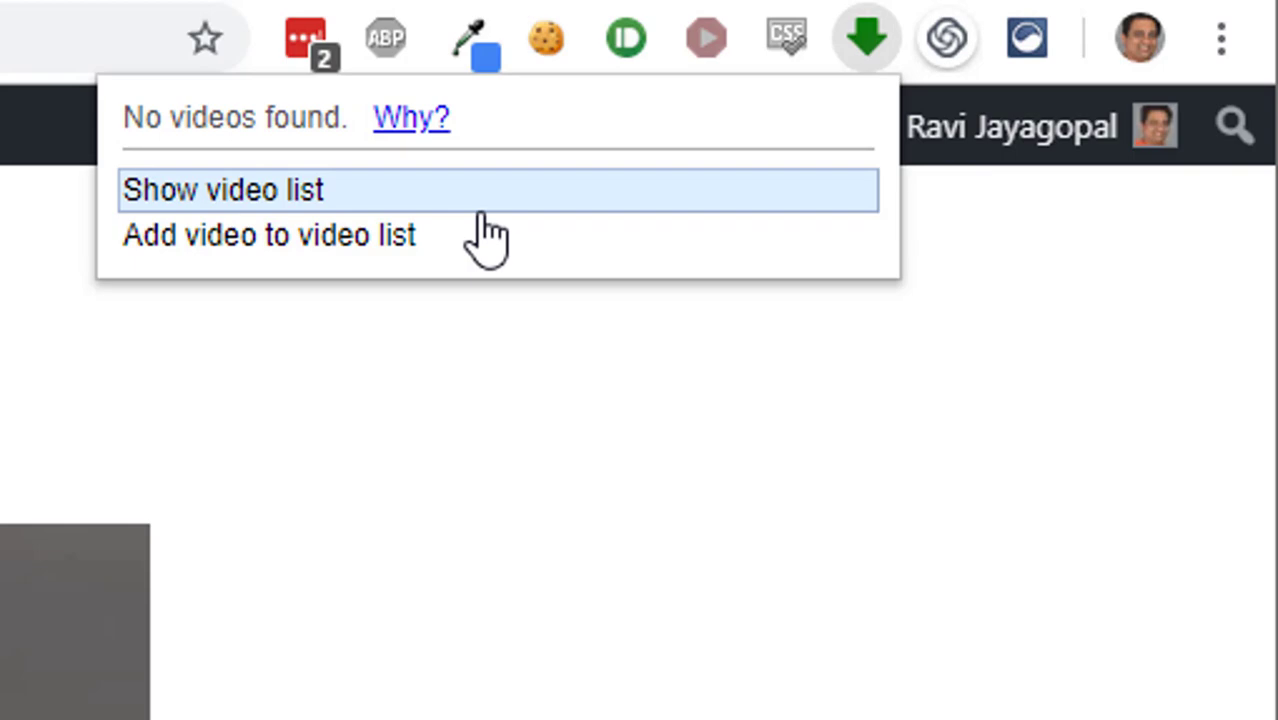
- Dismiss the video downloader extension's popup on the published Streaming Video page
{"action": "left_click", "coordinate": [167, 463]}
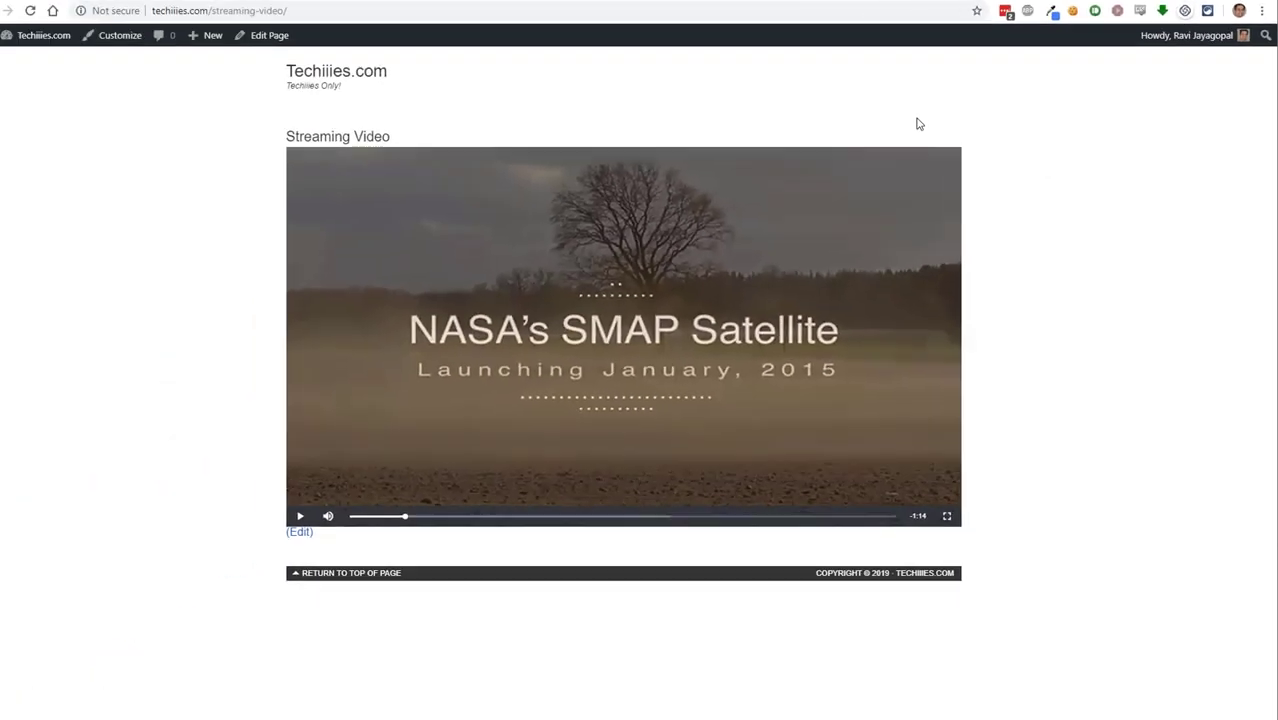